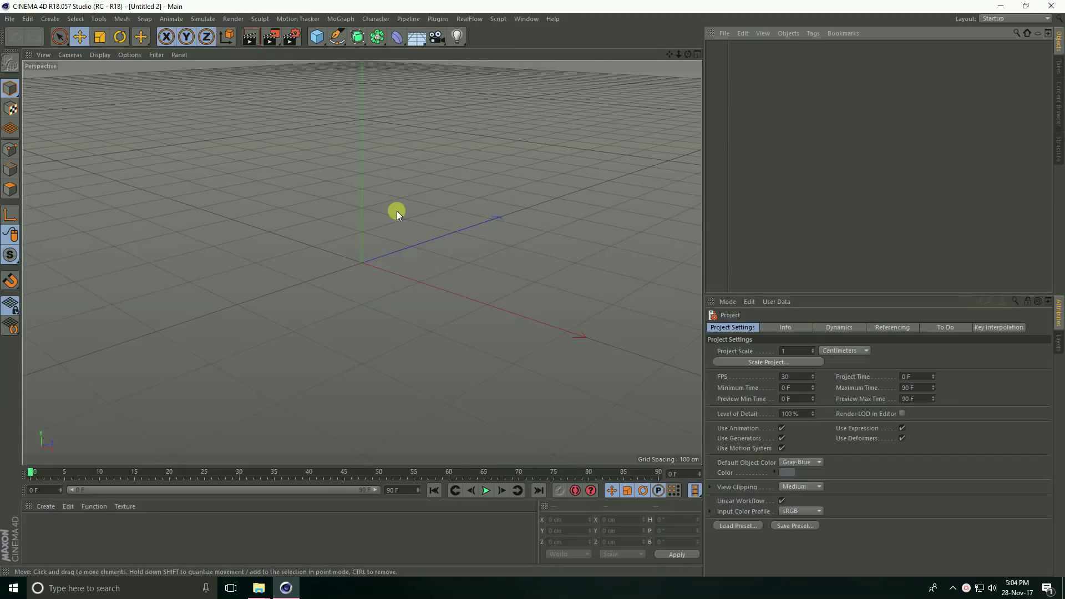
Step: Add a MoGraph MoText object and replace its text with C4D
{"action": "left_click", "coordinate": [340, 18]}
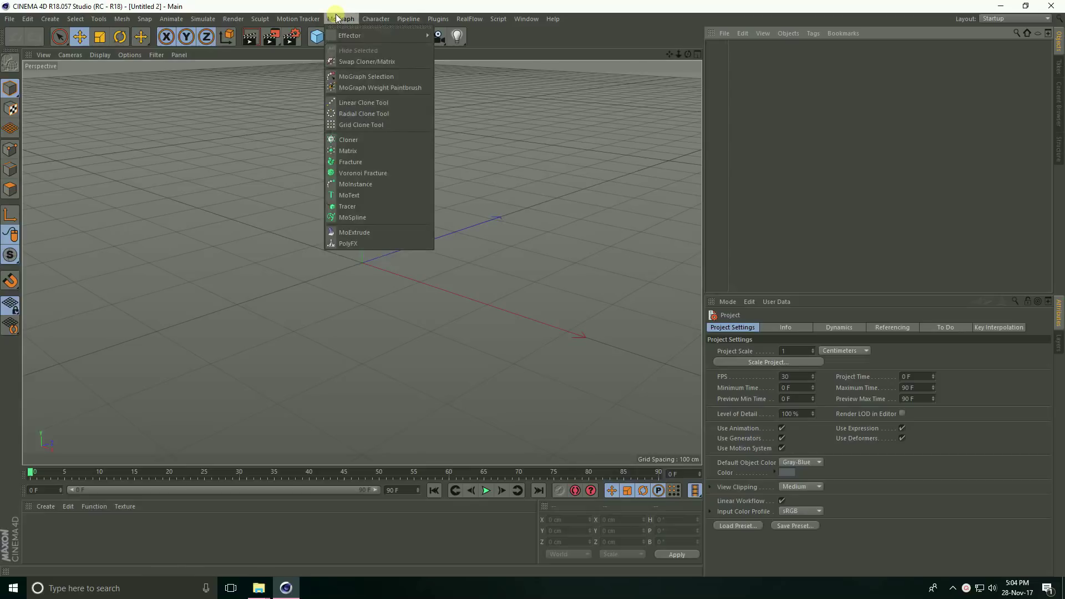
{"action": "left_click", "coordinate": [357, 195]}
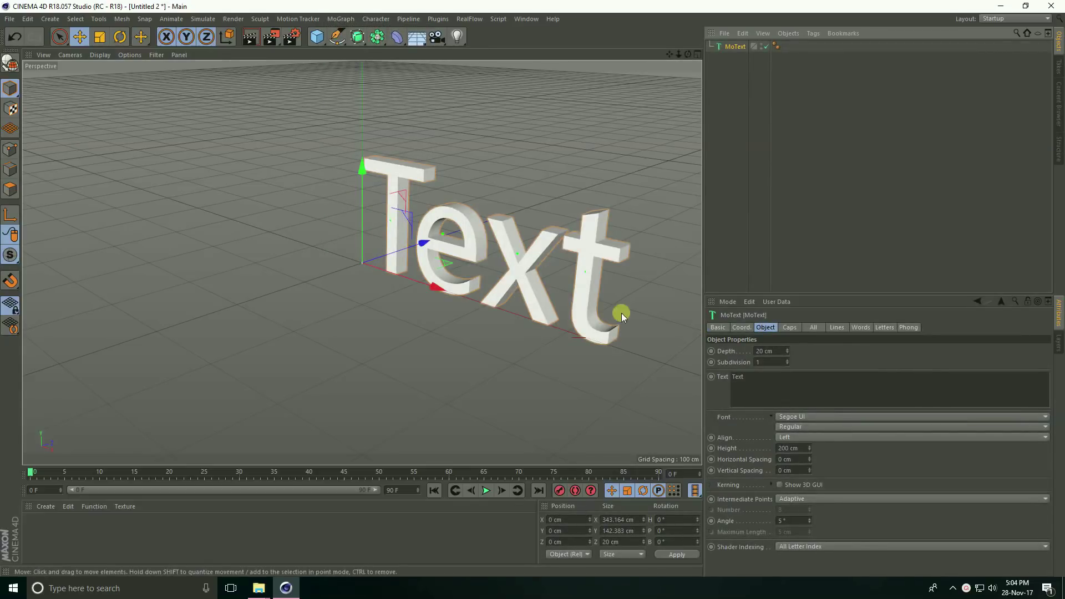
{"action": "double_click", "coordinate": [757, 376]}
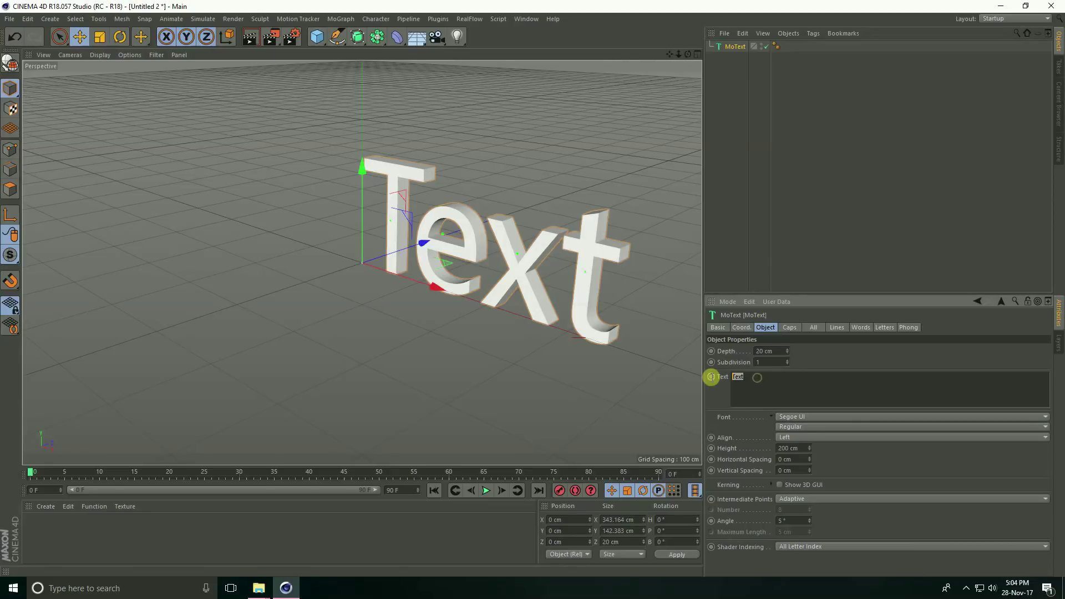
{"action": "type", "text": "C4D"}
Step: Set the text alignment to Middle and the font to Arial Black
{"action": "left_click", "coordinate": [796, 442]}
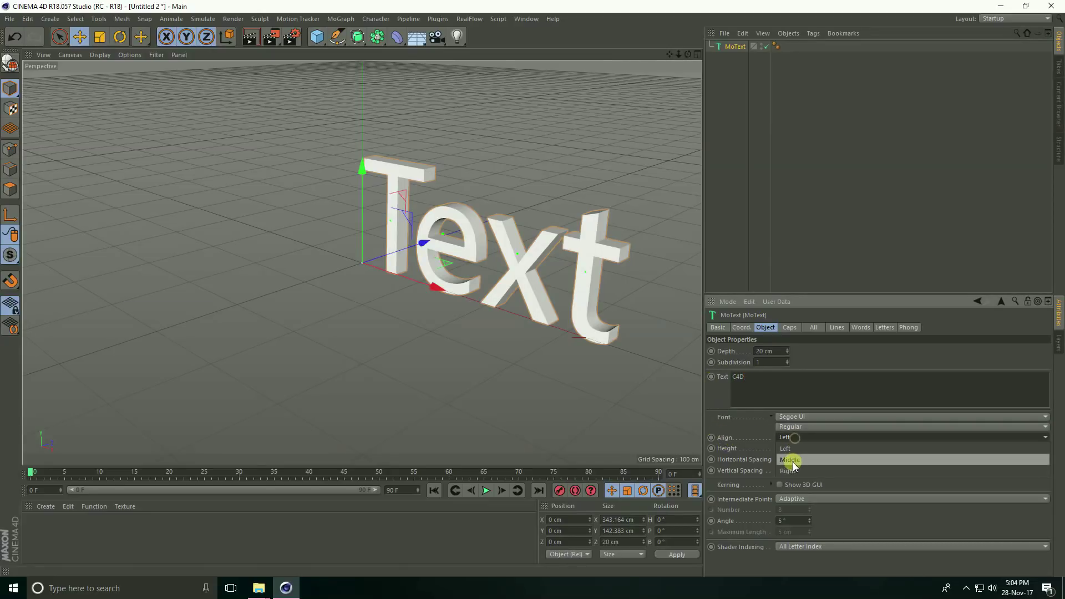
{"action": "left_click", "coordinate": [795, 458]}
{"action": "scroll", "coordinate": [384, 172], "scroll_direction": "up", "scroll_amount": 1}
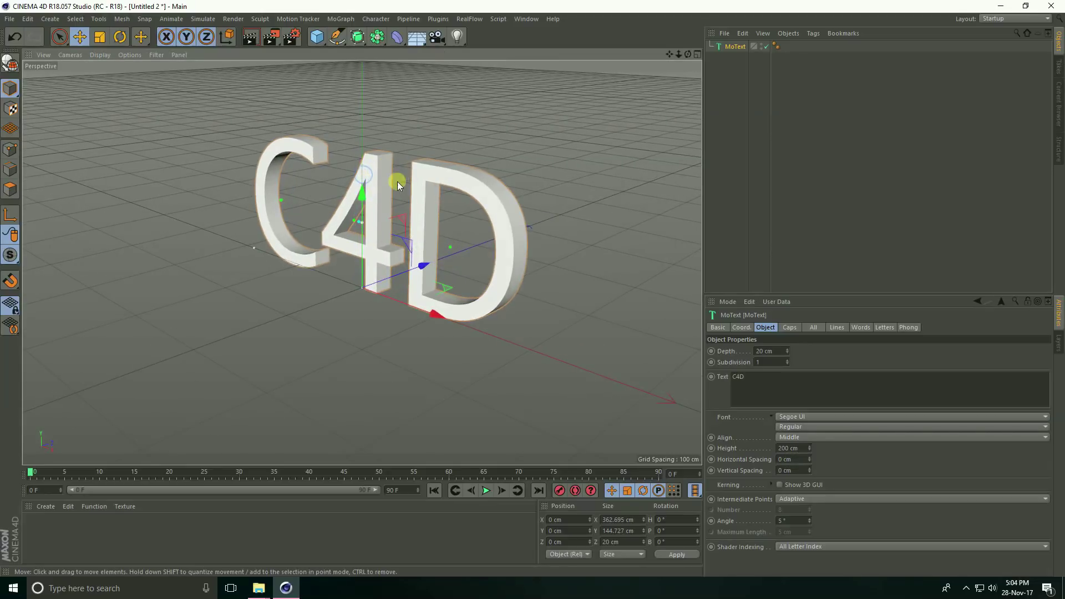
{"action": "left_click", "coordinate": [802, 416]}
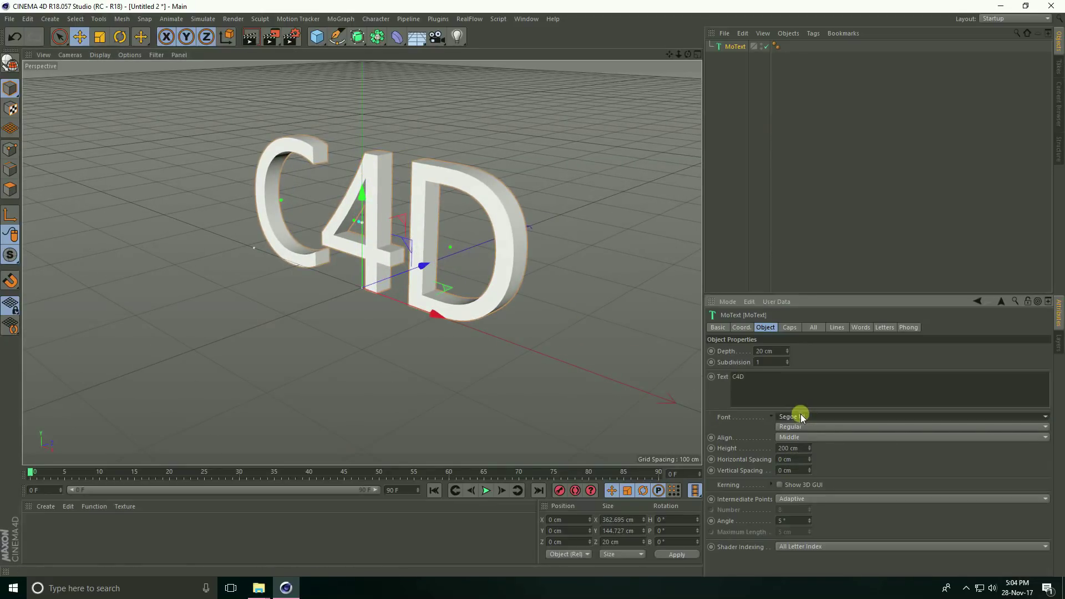
{"action": "scroll", "coordinate": [802, 417], "scroll_direction": "up", "scroll_amount": 5}
{"action": "scroll", "coordinate": [802, 418], "scroll_direction": "up", "scroll_amount": 5}
{"action": "scroll", "coordinate": [802, 417], "scroll_direction": "up", "scroll_amount": 5}
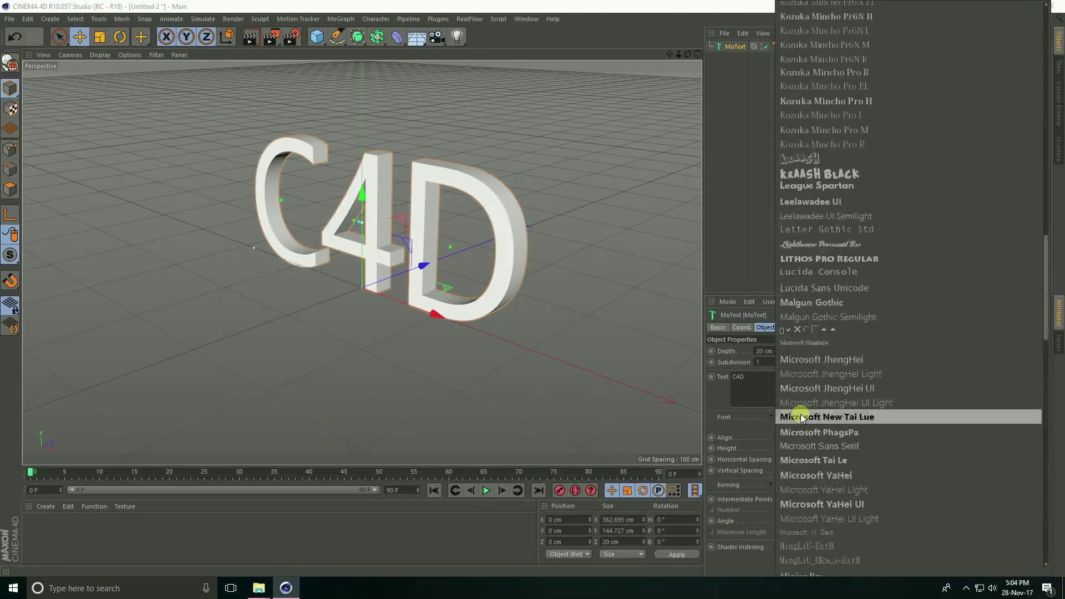
{"action": "scroll", "coordinate": [802, 419], "scroll_direction": "up", "scroll_amount": 5}
{"action": "scroll", "coordinate": [803, 417], "scroll_direction": "up", "scroll_amount": 5}
{"action": "scroll", "coordinate": [803, 416], "scroll_direction": "up", "scroll_amount": 5}
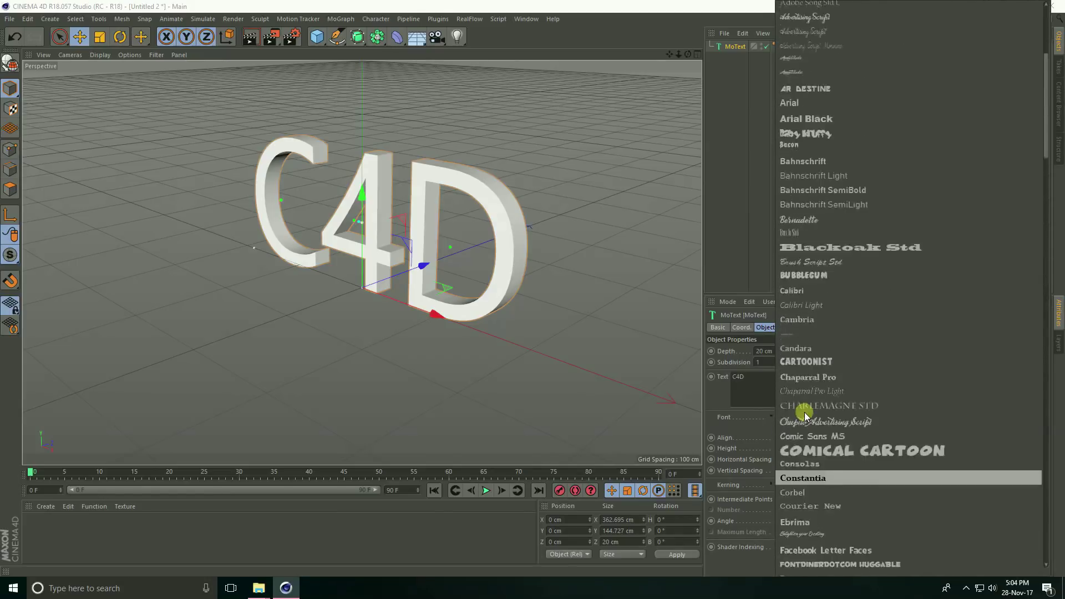
{"action": "scroll", "coordinate": [804, 414], "scroll_direction": "up", "scroll_amount": 5}
{"action": "scroll", "coordinate": [804, 414], "scroll_direction": "up", "scroll_amount": 1}
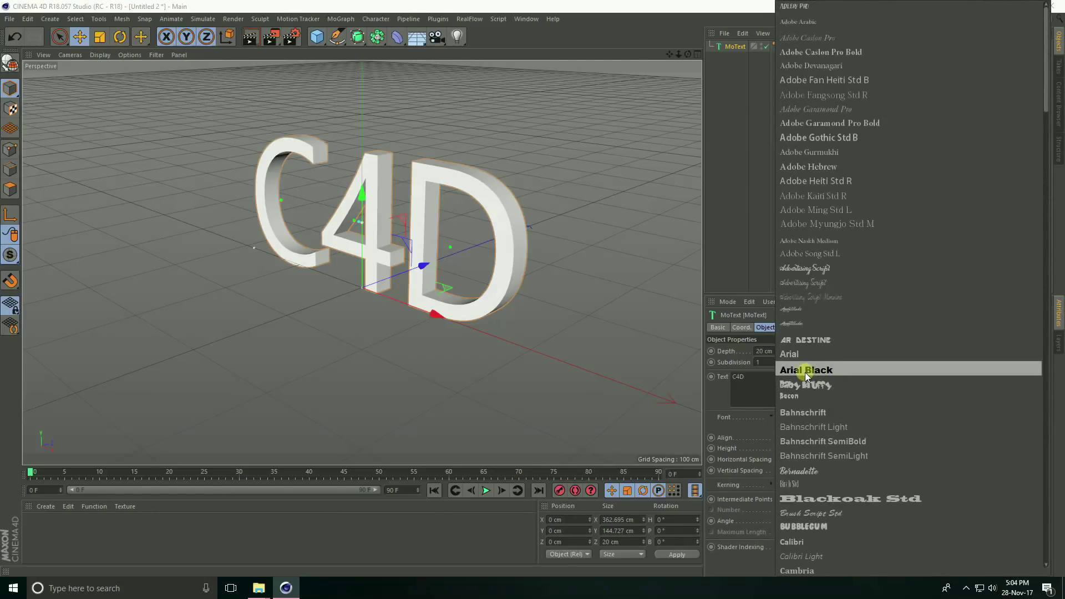
{"action": "left_click", "coordinate": [833, 371]}
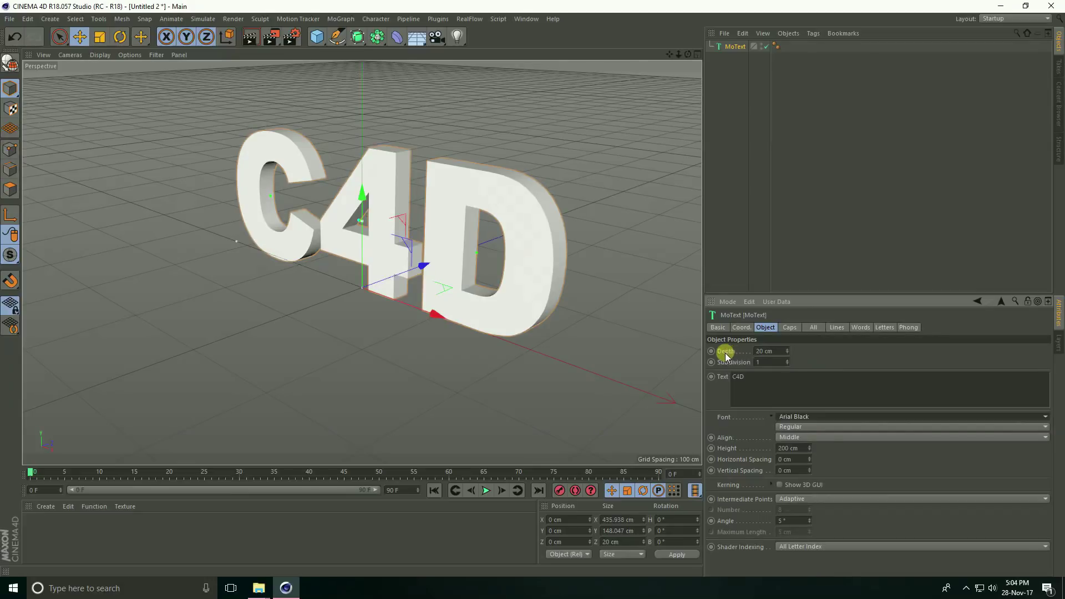
Step: Set the extrusion depth to 50 cm and switch the viewport to Gouraud Shading (Lines)
{"action": "left_click", "coordinate": [767, 350]}
{"action": "left_click", "coordinate": [777, 350]}
{"action": "type", "text": "50"}
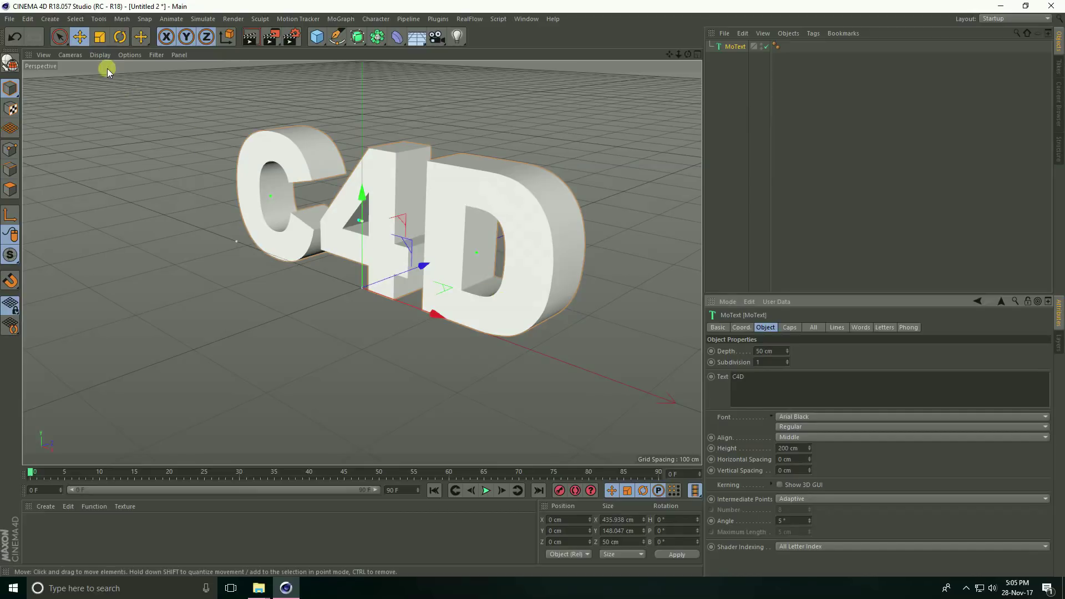
{"action": "left_click", "coordinate": [101, 54]}
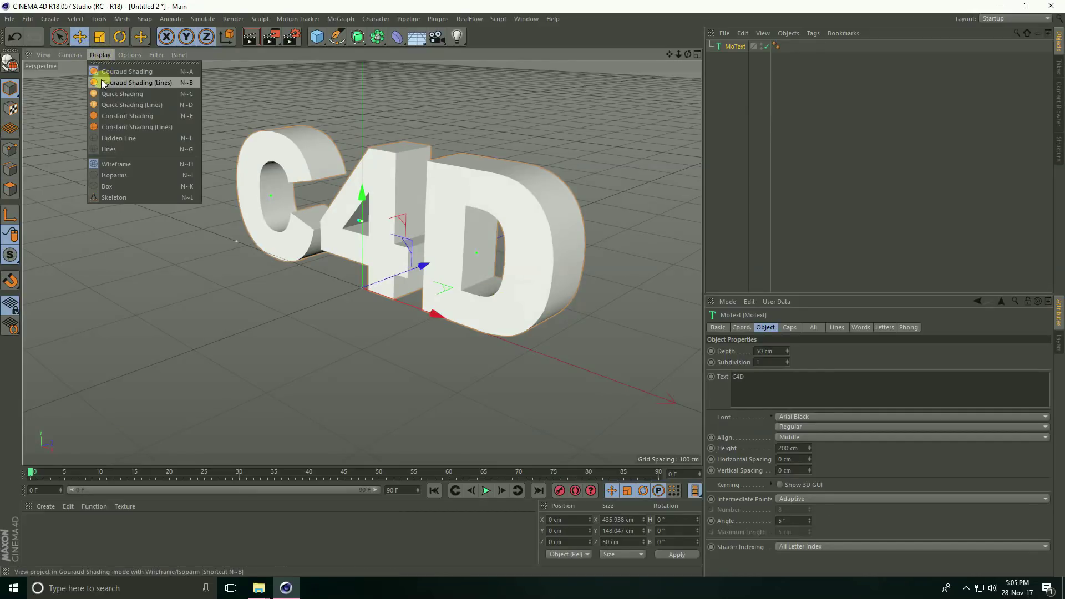
{"action": "left_click", "coordinate": [142, 81]}
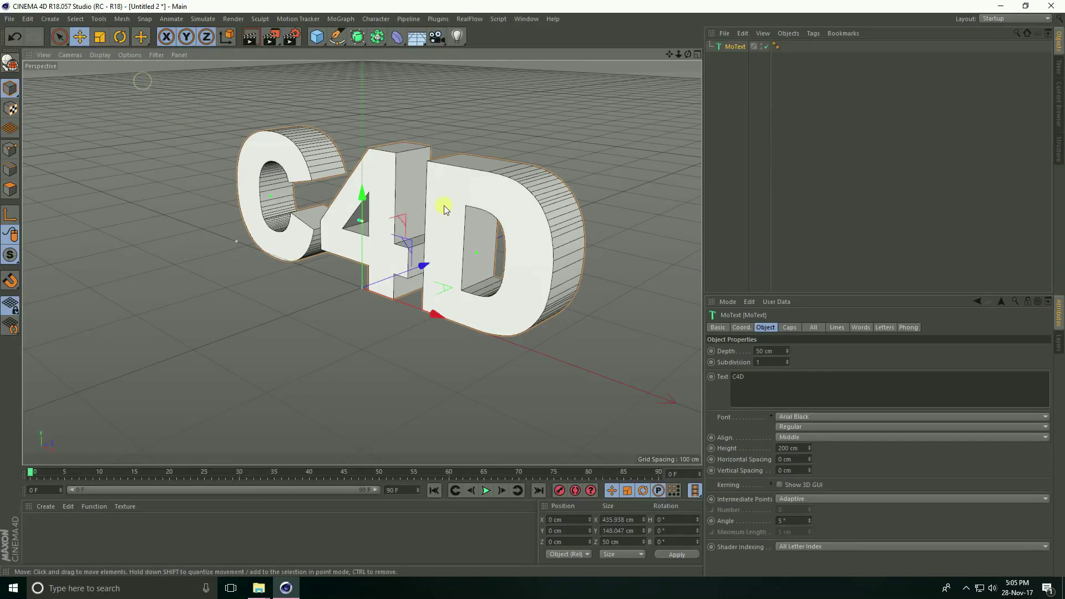
{"action": "scroll", "coordinate": [472, 183], "scroll_direction": "up", "scroll_amount": 2}
{"action": "scroll", "coordinate": [510, 157], "scroll_direction": "up", "scroll_amount": 3}
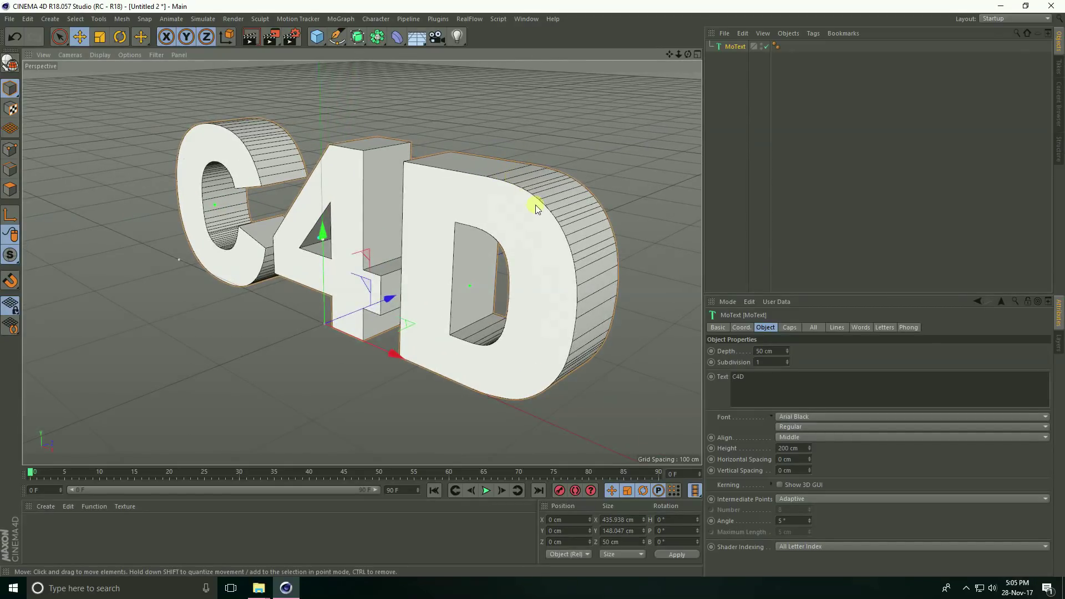
Step: Give the extrusion 5 subdivisions and Subdivided intermediate points
{"action": "left_click", "coordinate": [766, 362]}
{"action": "type", "text": "5"}
{"action": "key", "text": "Return"}
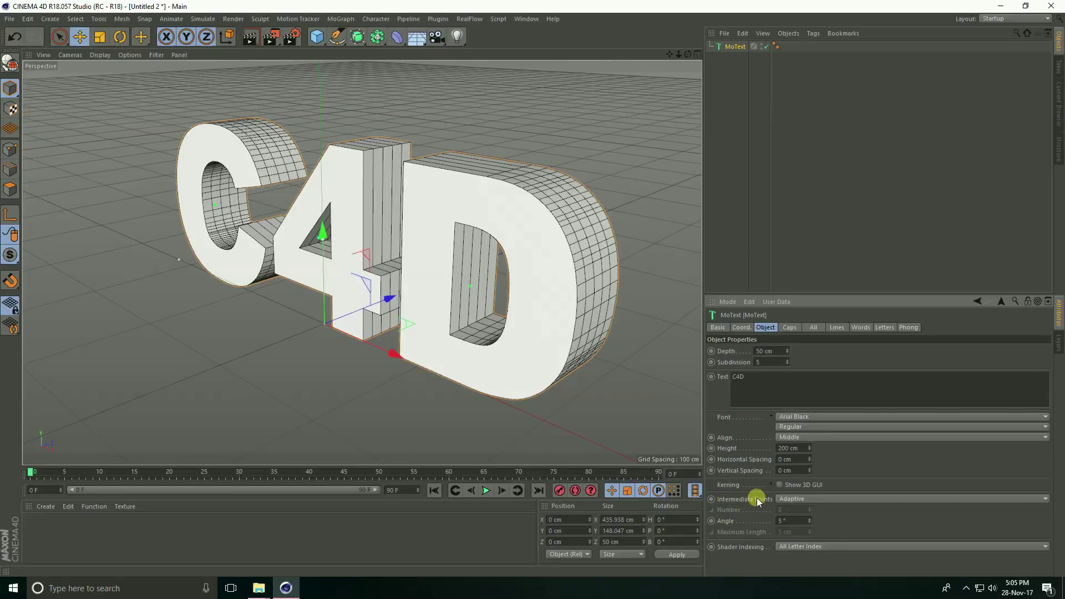
{"action": "left_click", "coordinate": [784, 498]}
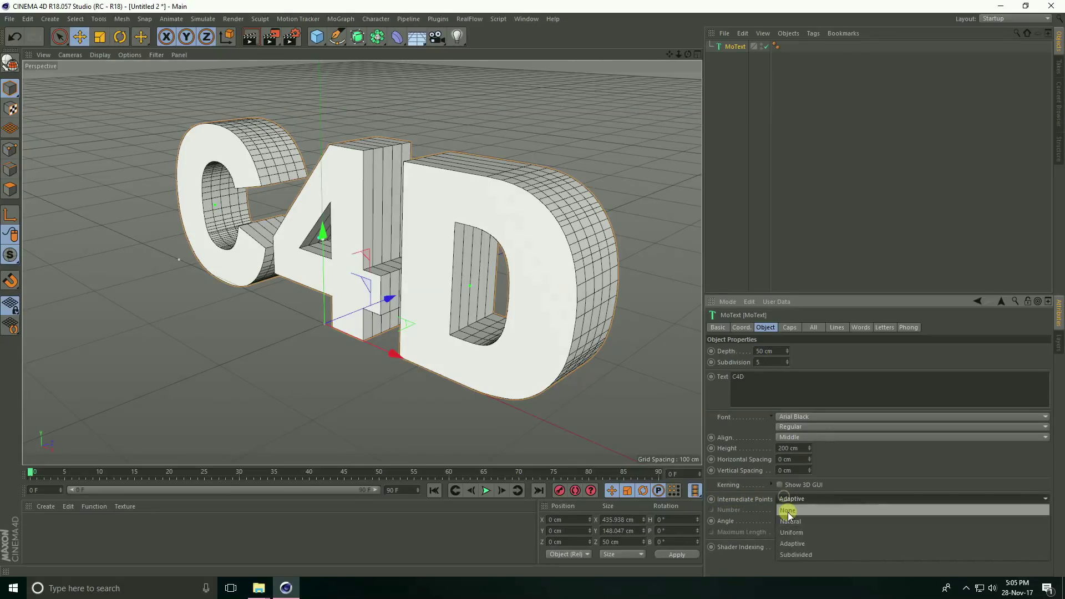
{"action": "left_click", "coordinate": [822, 554]}
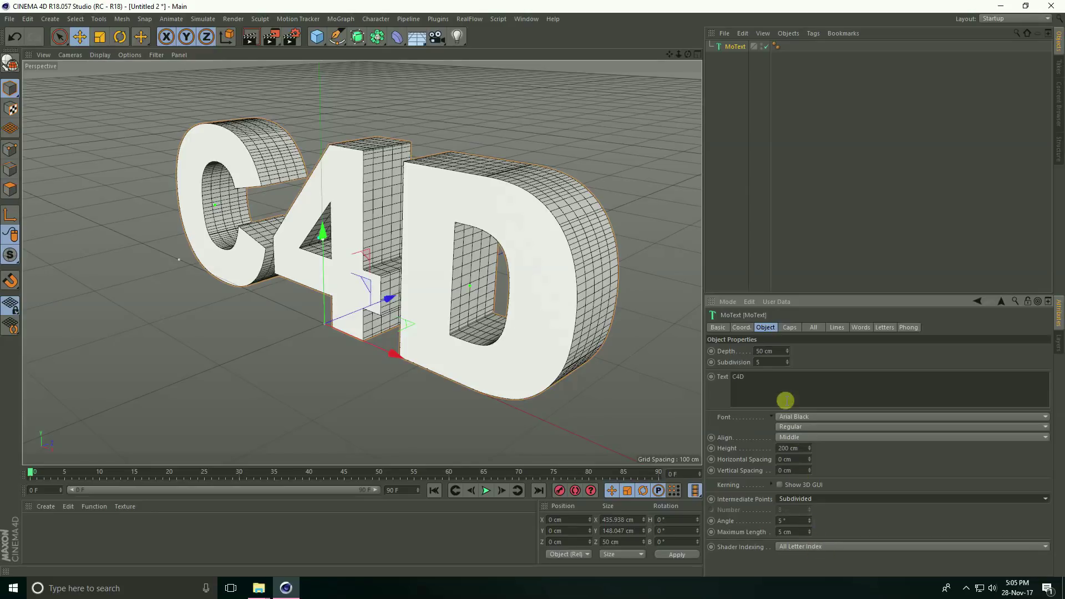
{"action": "left_click", "coordinate": [790, 329]}
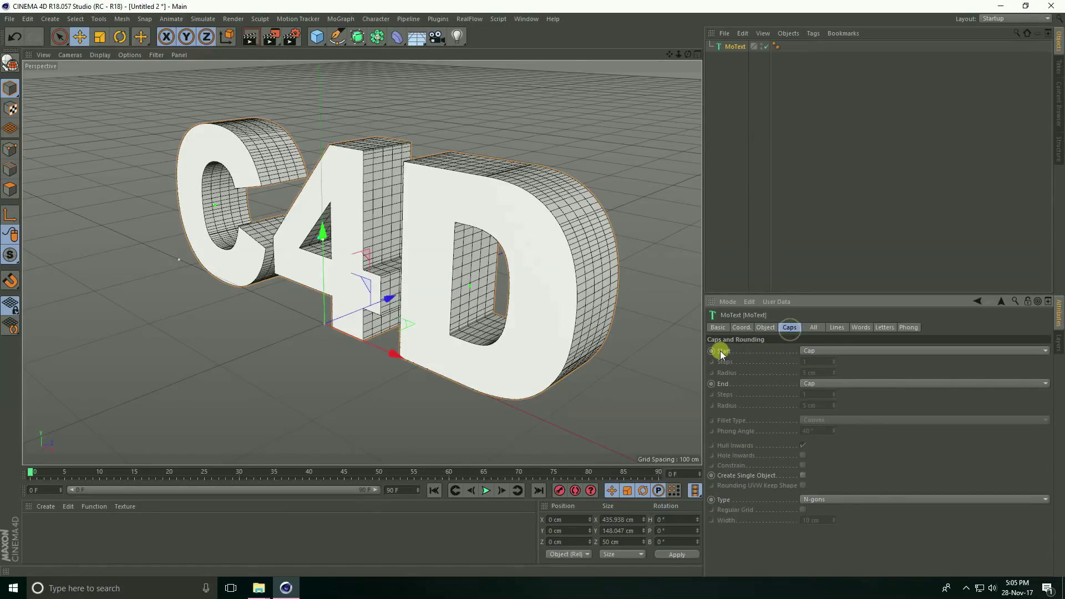
Step: Make both the start and end caps Fillet Caps with 3 steps each
{"action": "left_click", "coordinate": [802, 353]}
{"action": "left_click", "coordinate": [808, 385]}
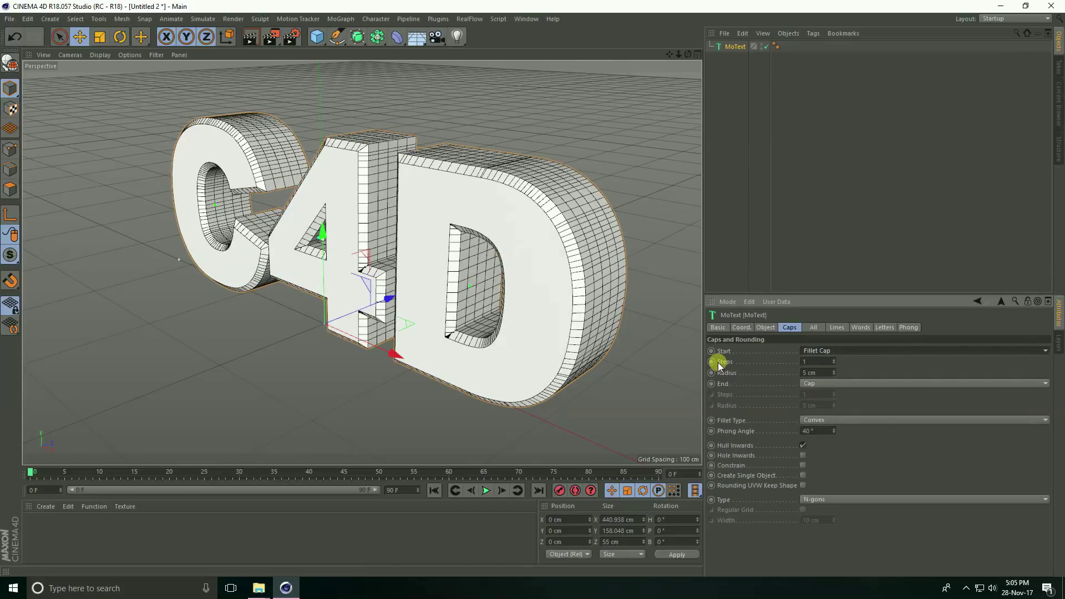
{"action": "left_click", "coordinate": [808, 362]}
{"action": "type", "text": "3"}
{"action": "key", "text": "Return"}
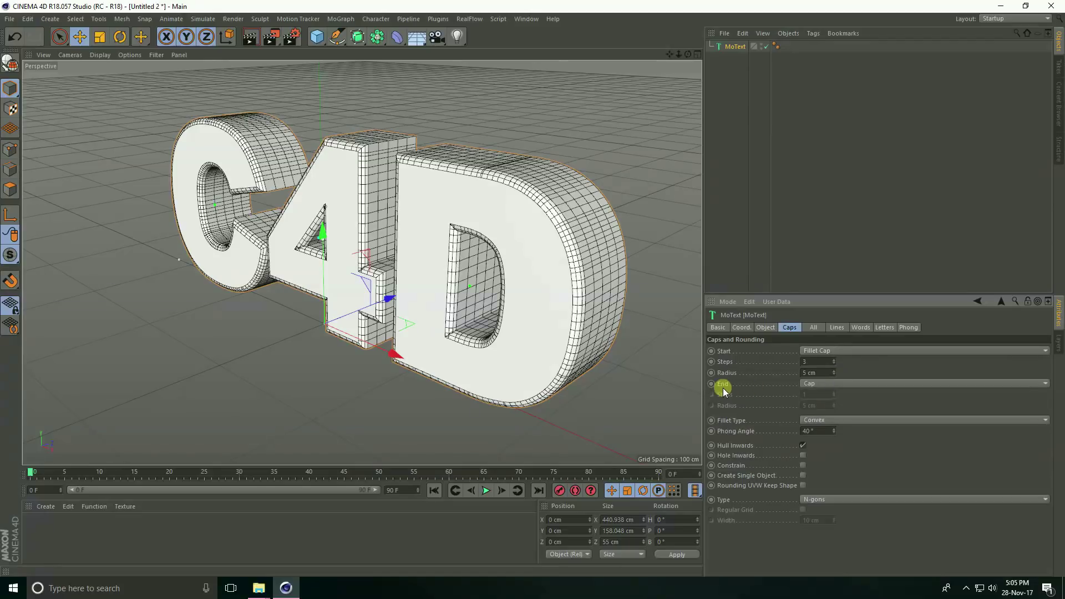
{"action": "left_click", "coordinate": [815, 383]}
{"action": "left_click", "coordinate": [810, 428]}
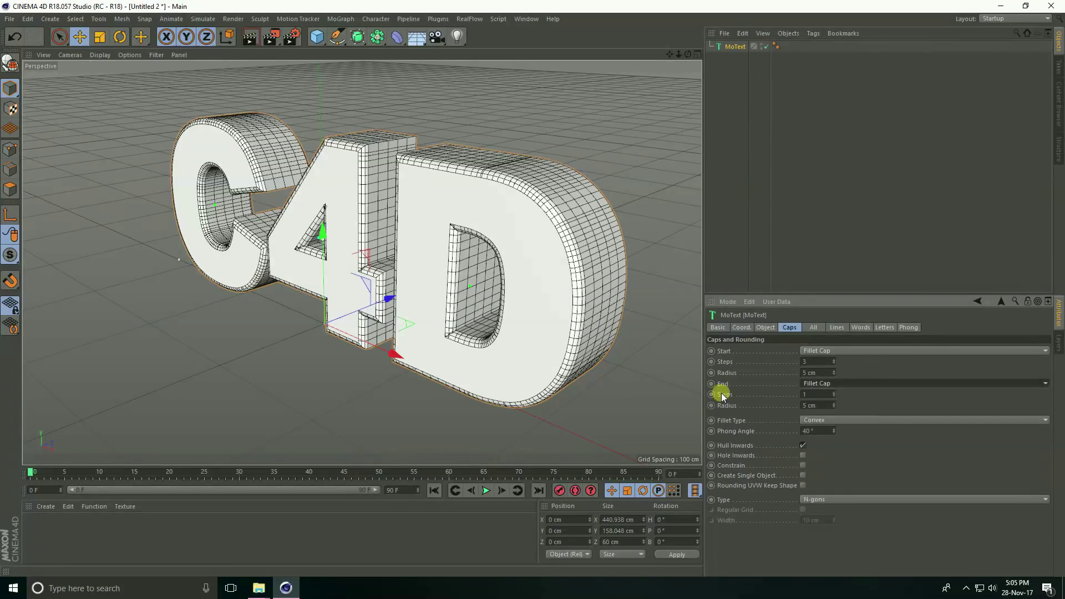
{"action": "double_click", "coordinate": [804, 394]}
{"action": "type", "text": "3"}
{"action": "key", "text": "Return"}
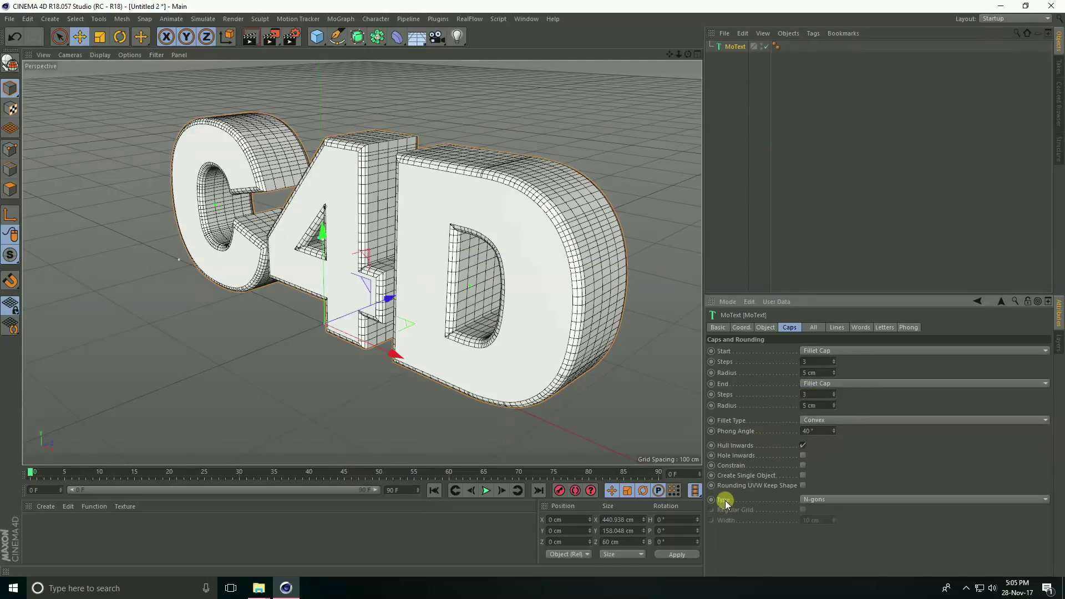
Step: Mesh the caps as Quadrangles on a regular grid 5 cm wide
{"action": "left_click", "coordinate": [815, 499]}
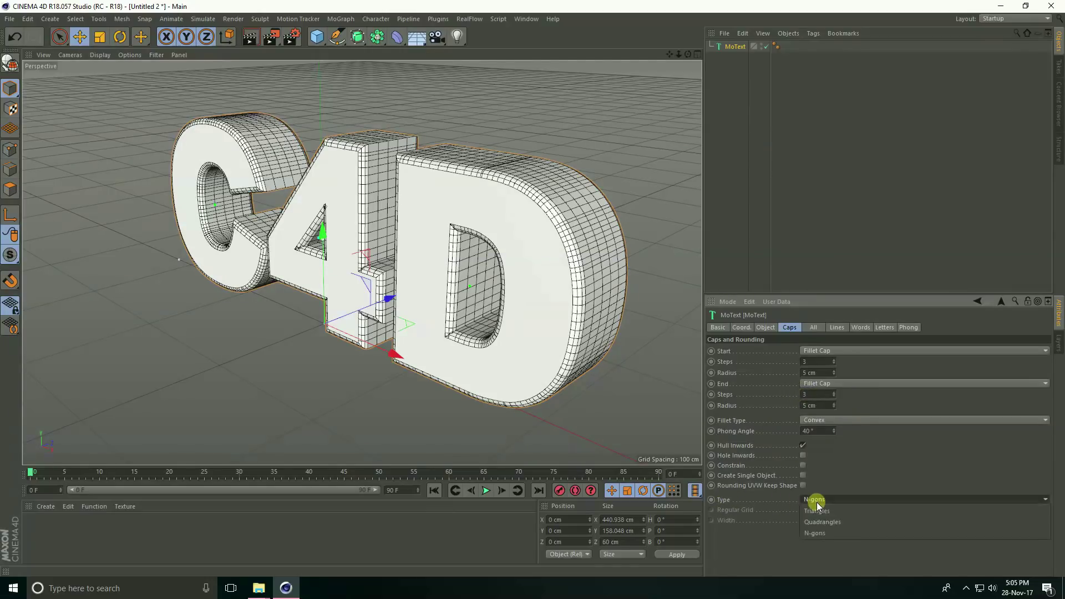
{"action": "left_click", "coordinate": [836, 521]}
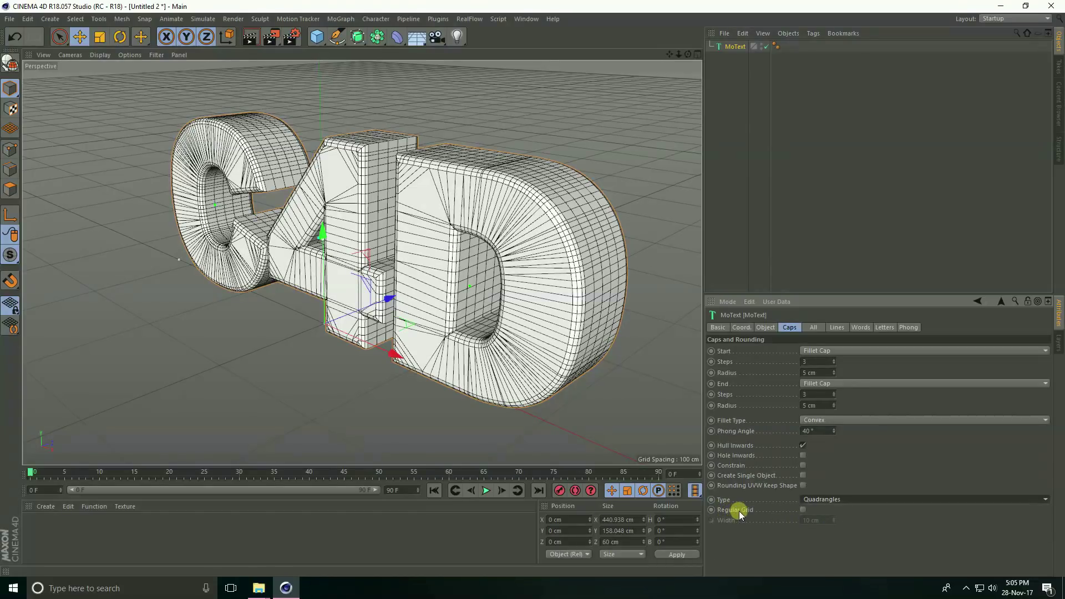
{"action": "left_click", "coordinate": [802, 509]}
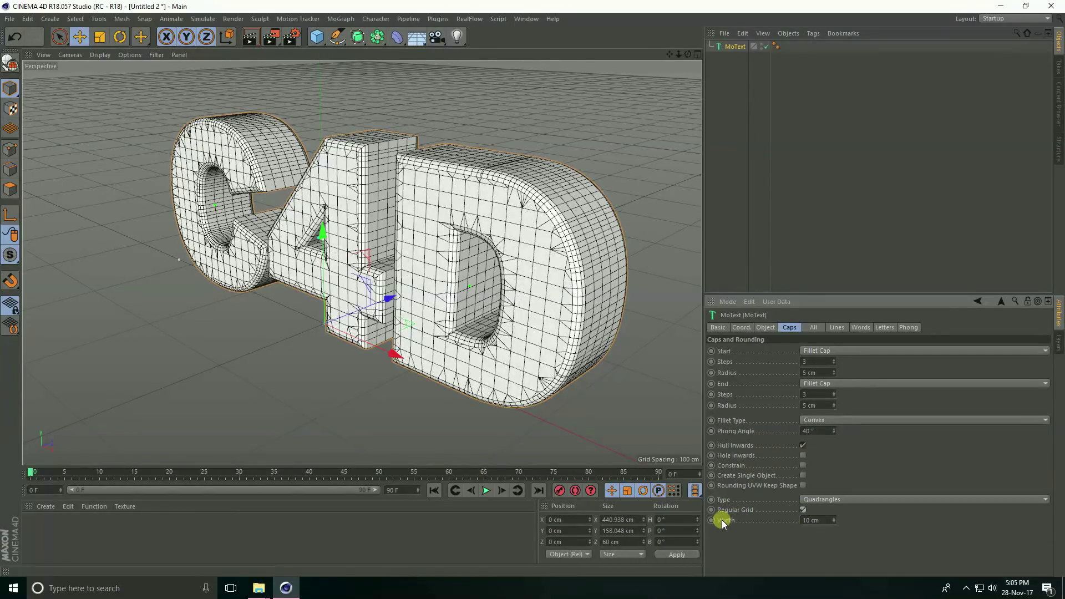
{"action": "left_click", "coordinate": [820, 520]}
{"action": "type", "text": "5"}
{"action": "key", "text": "Return"}
{"action": "mouse_move", "coordinate": [474, 246]}
{"action": "left_mouse_down"}
{"action": "mouse_move", "coordinate": [422, 228]}
{"action": "mouse_move", "coordinate": [264, 245]}
{"action": "mouse_move", "coordinate": [276, 256]}
{"action": "mouse_move", "coordinate": [644, 195]}
{"action": "left_mouse_up"}
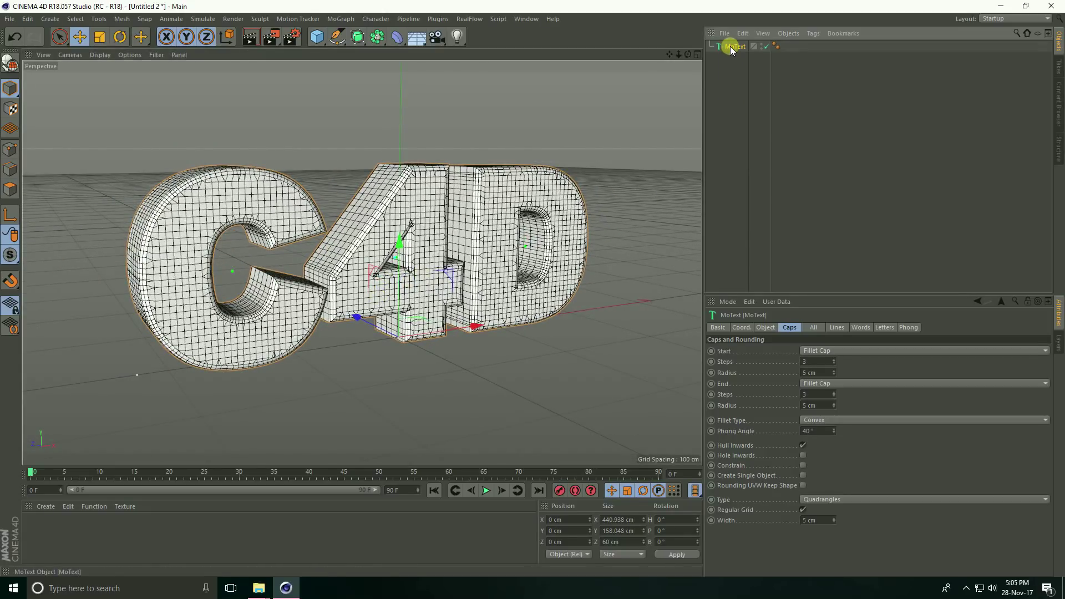
{"action": "left_click", "coordinate": [740, 327]}
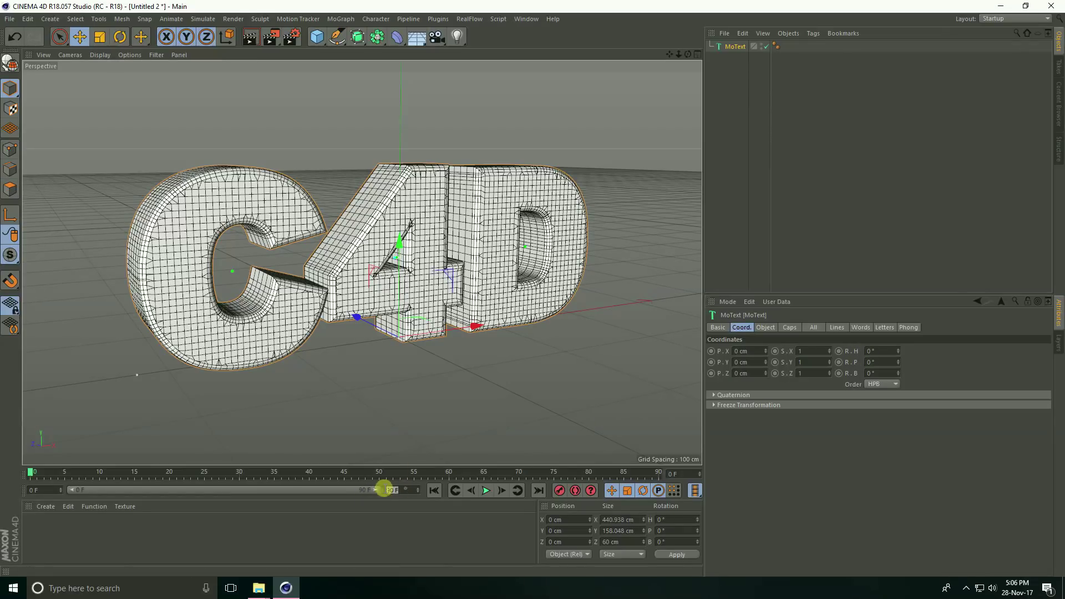
{"action": "type", "text": "500"}
Step: Set the timeline to 500 frames and keyframe heading rotation at 0° on frame 0
{"action": "key", "text": "Return"}
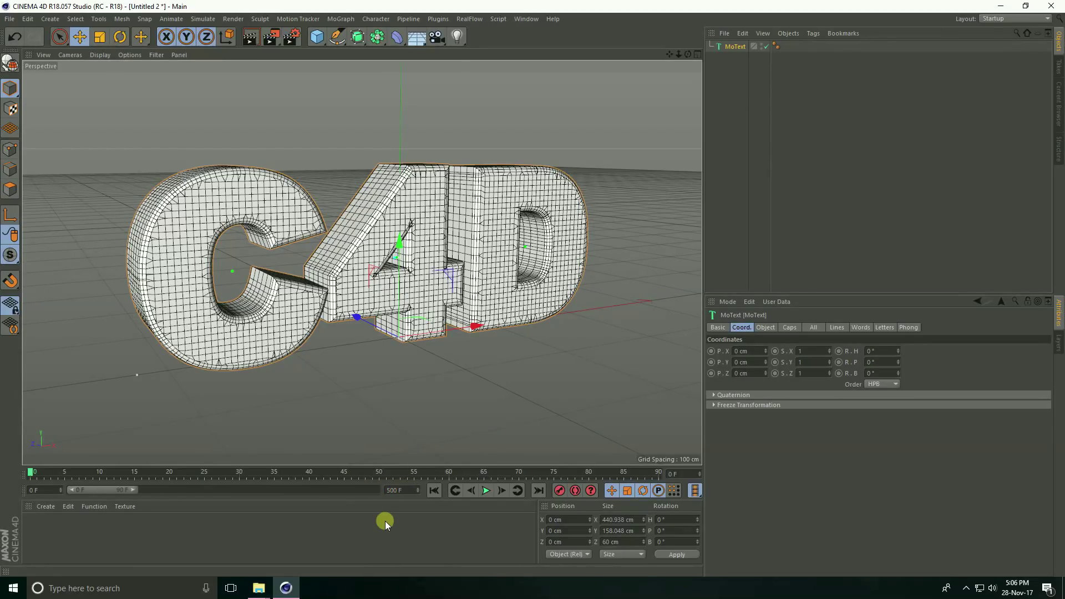
{"action": "left_click_drag", "start_coordinate": [133, 490], "coordinate": [395, 490]}
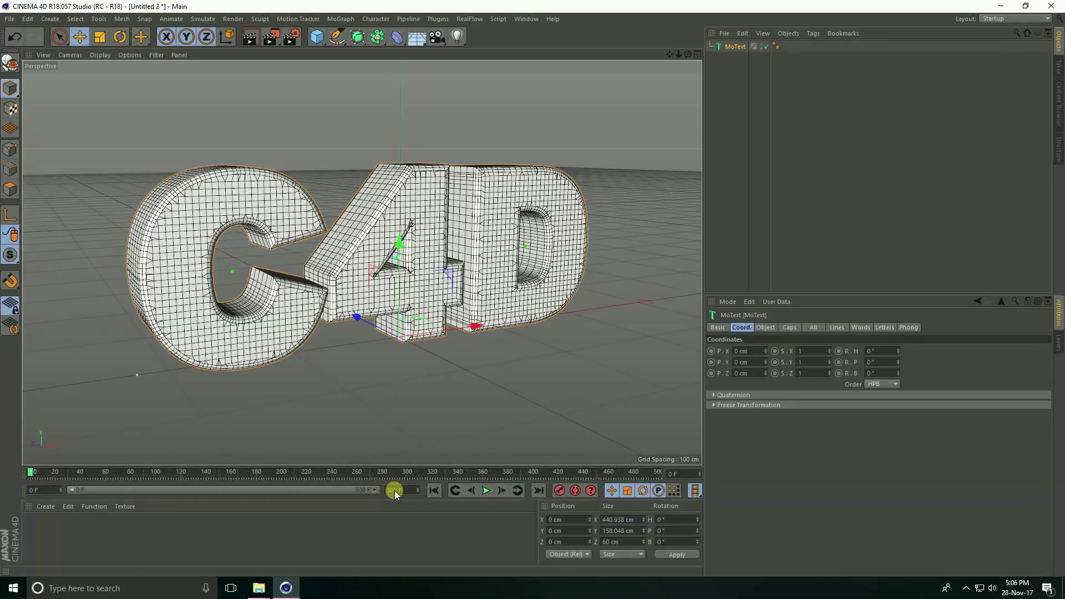
{"action": "left_click", "coordinate": [839, 350]}
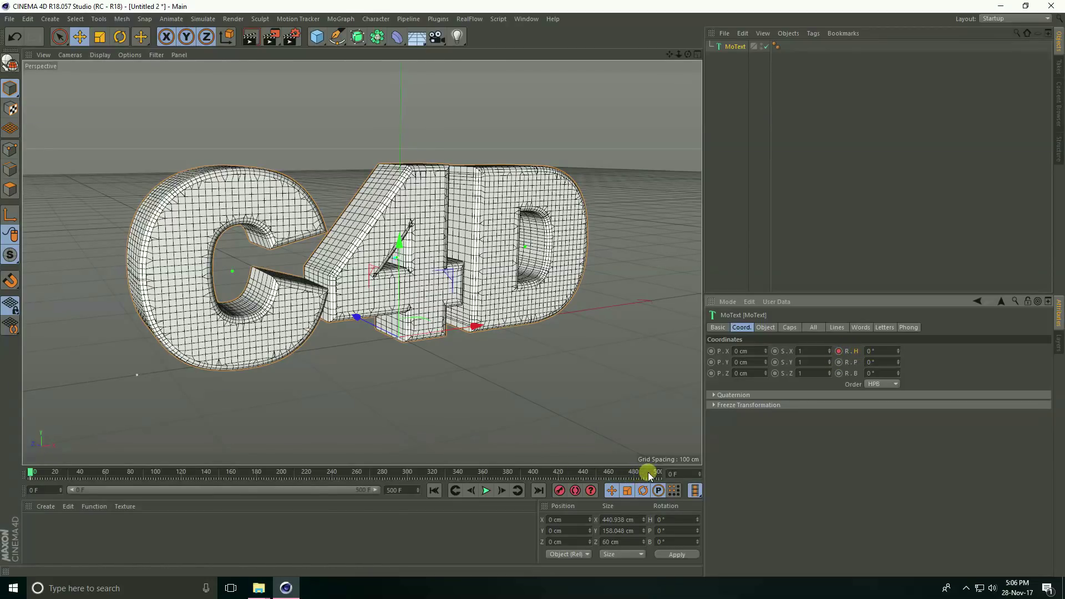
Step: Keyframe heading rotation at 720° on frame 500 and play back the spin
{"action": "left_click_drag", "start_coordinate": [647, 472], "coordinate": [663, 472]}
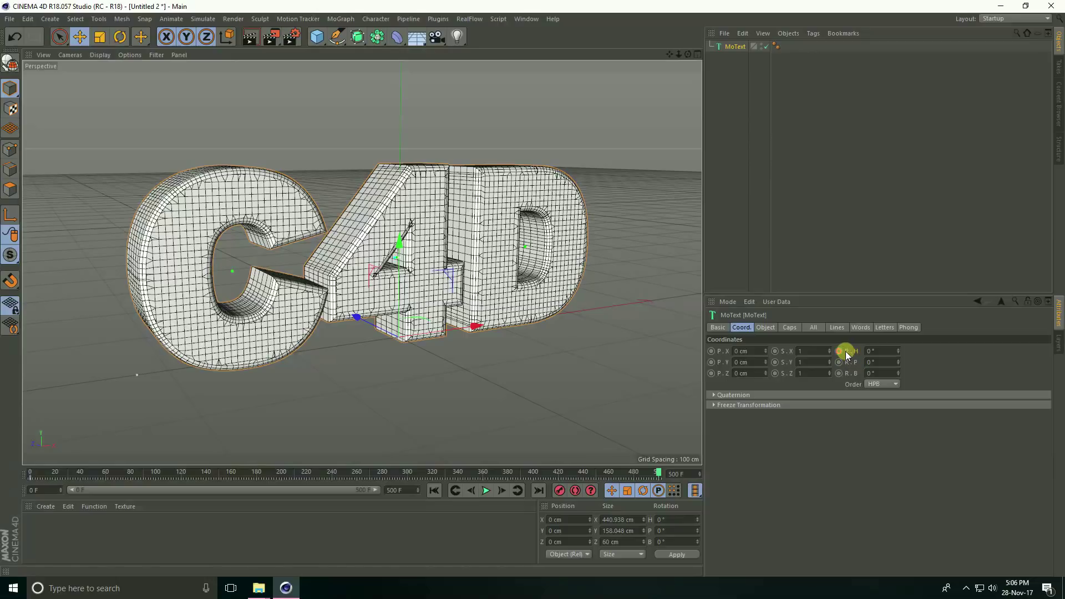
{"action": "left_click", "coordinate": [877, 351]}
{"action": "type", "text": "720"}
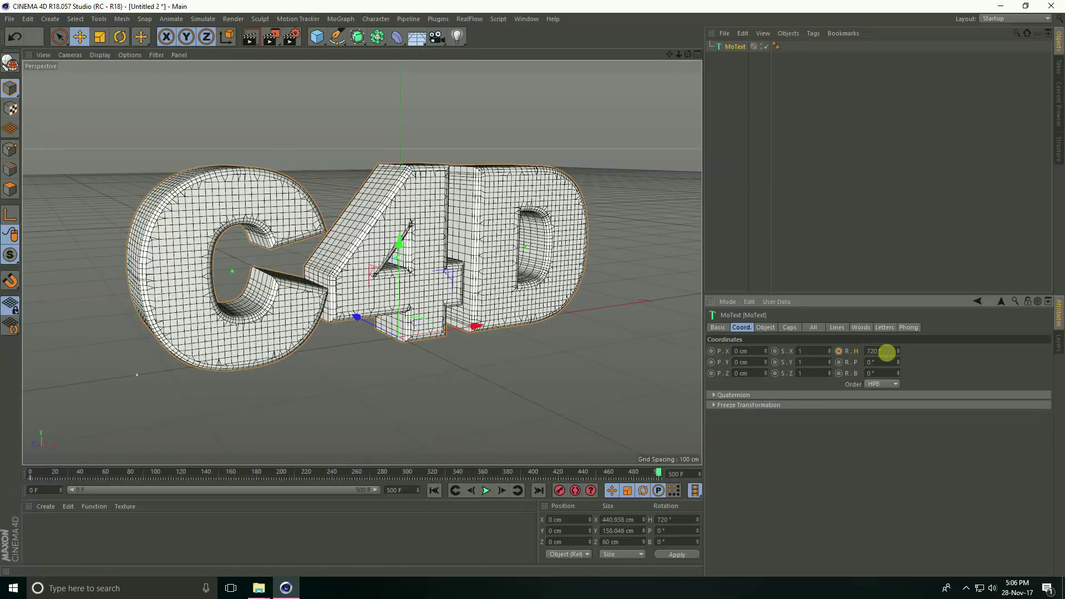
{"action": "left_click", "coordinate": [840, 351]}
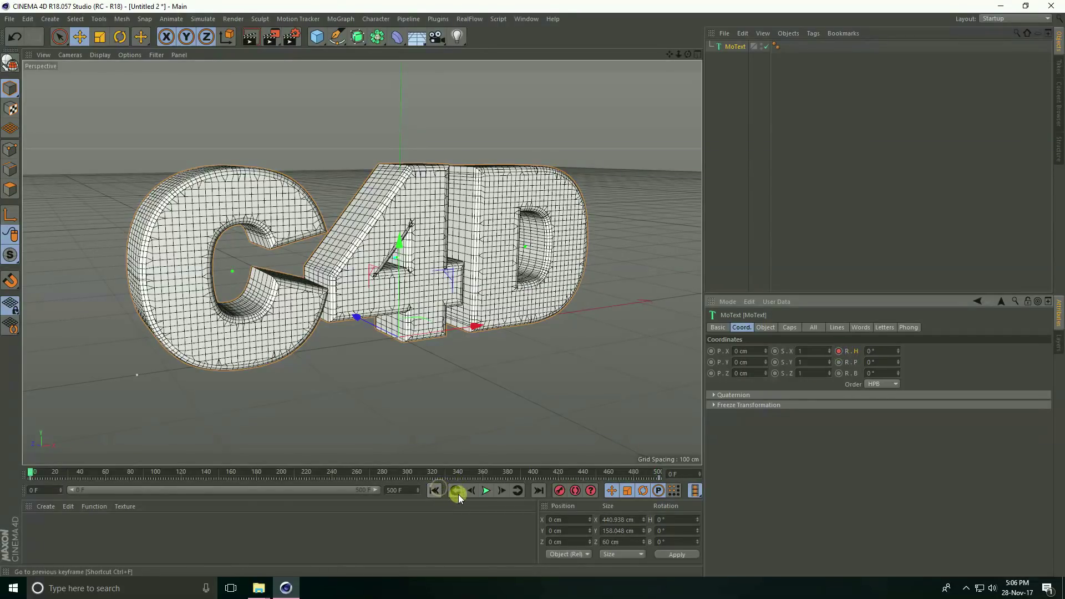
{"action": "left_click", "coordinate": [486, 491]}
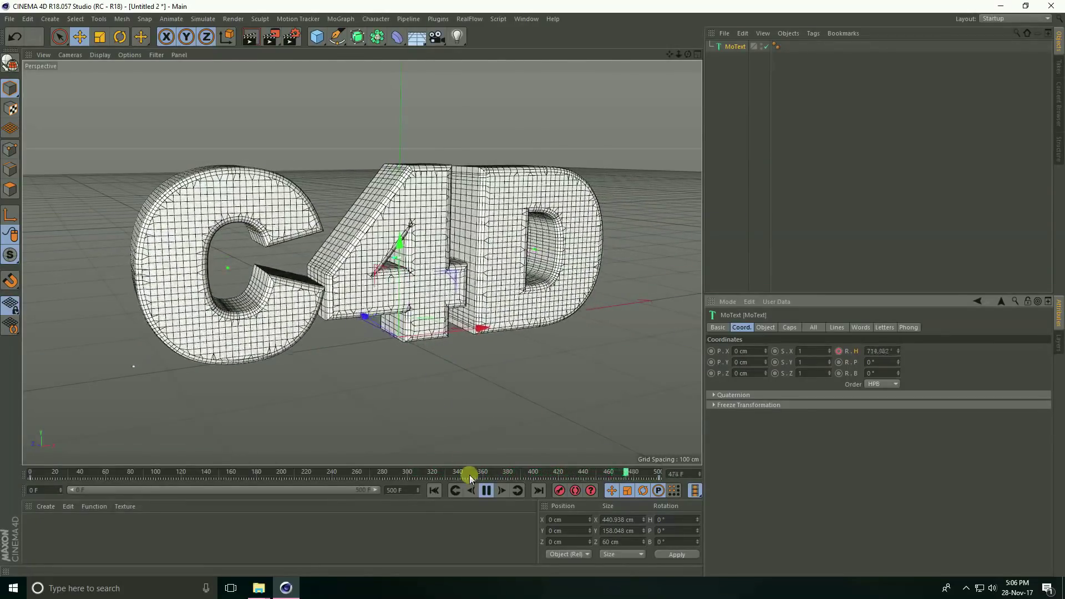
{"action": "left_click", "coordinate": [484, 490]}
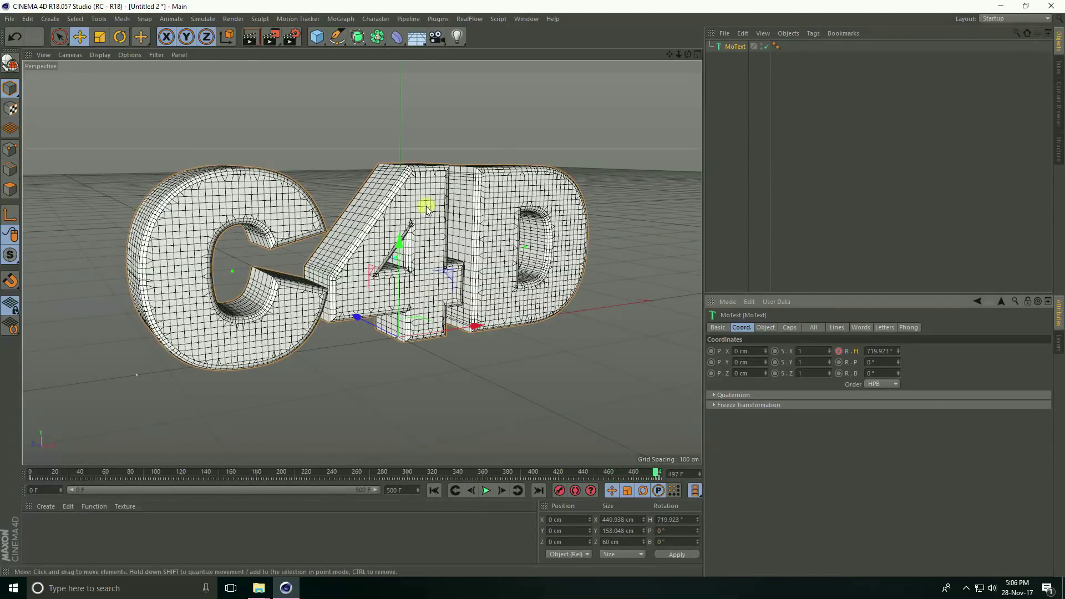
{"action": "left_click", "coordinate": [376, 40]}
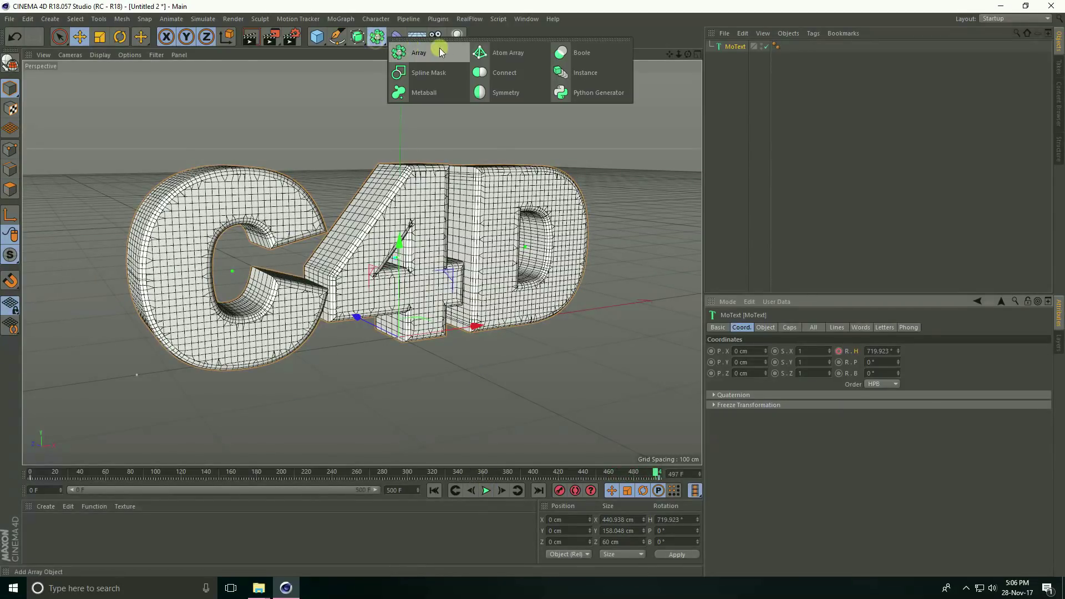
Step: Add an Atom Array generator and nest the MoText object under it
{"action": "left_click", "coordinate": [503, 54]}
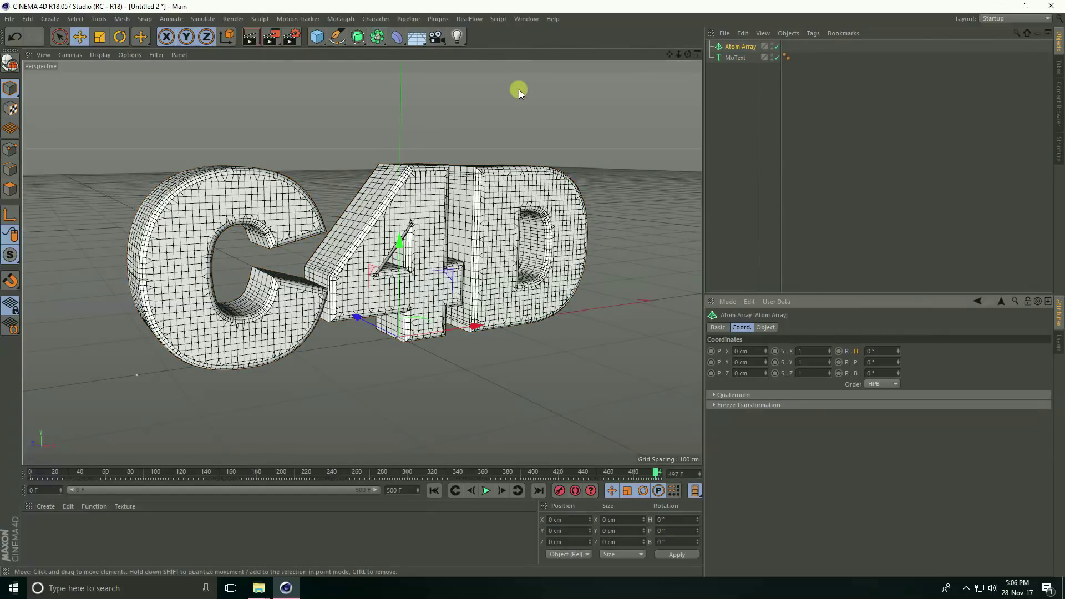
{"action": "left_click", "coordinate": [731, 59]}
{"action": "left_click_drag", "start_coordinate": [733, 60], "coordinate": [732, 49]}
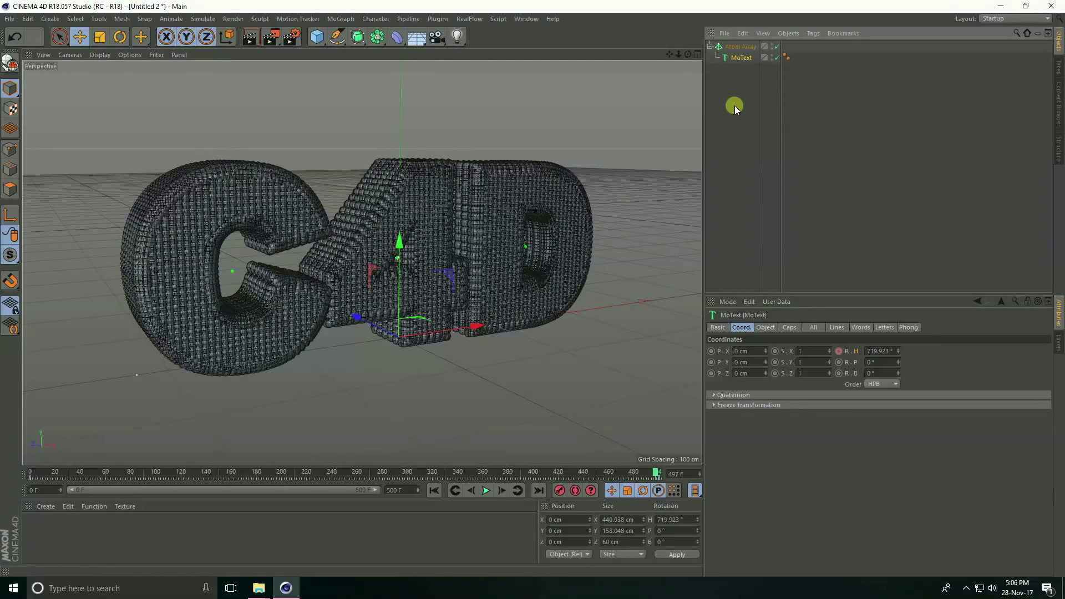
{"action": "left_click", "coordinate": [738, 47]}
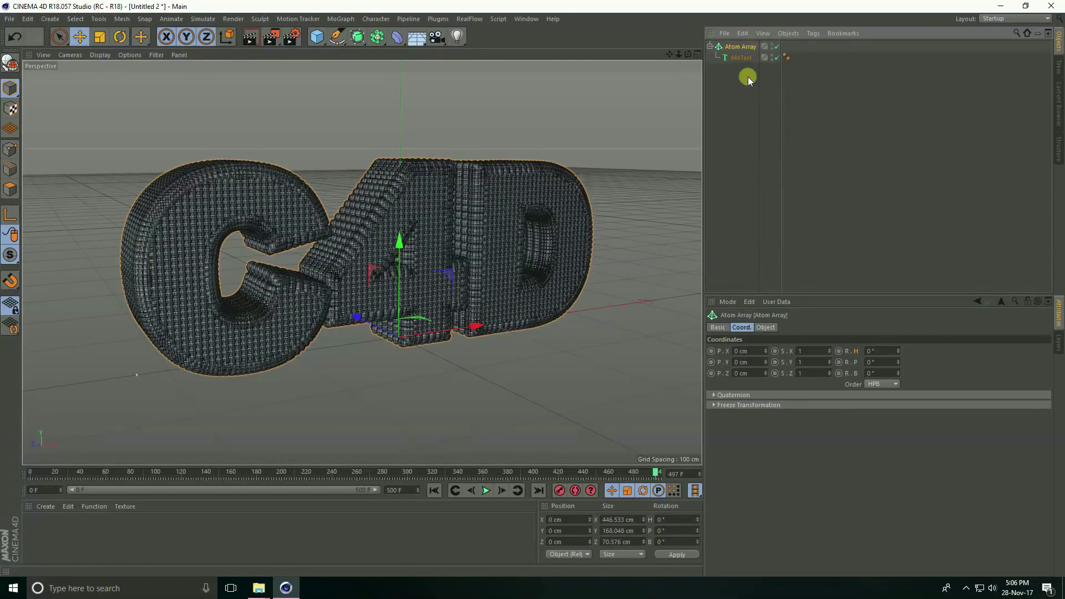
Step: Set the Atom Array's sphere radius to 0.1 cm
{"action": "left_click", "coordinate": [769, 329]}
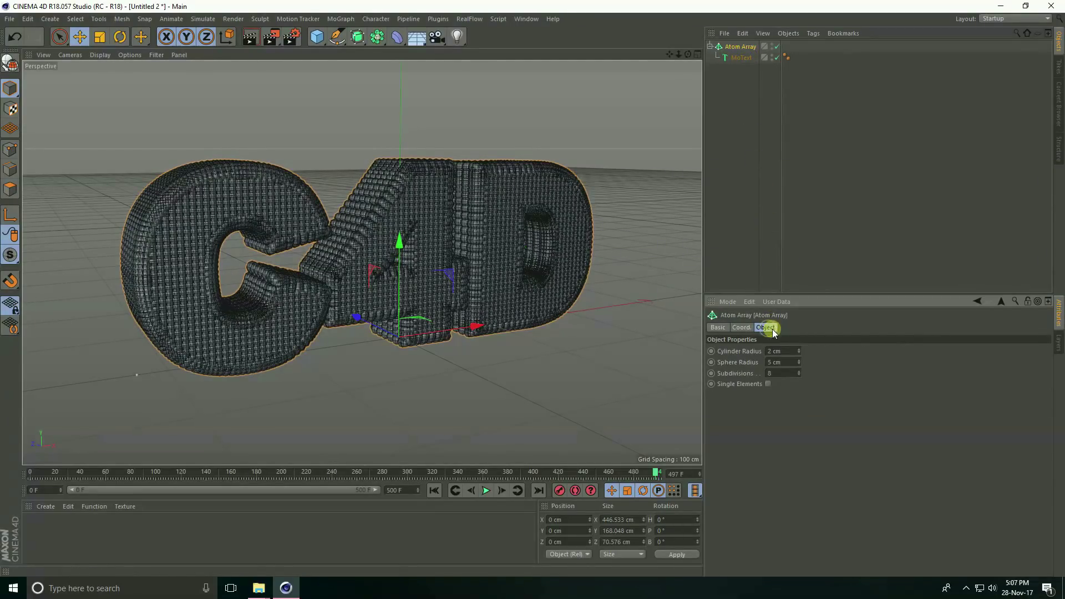
{"action": "left_click", "coordinate": [790, 362]}
{"action": "type", "text": "0."}
{"action": "type", "text": "1"}
{"action": "key", "text": "Return"}
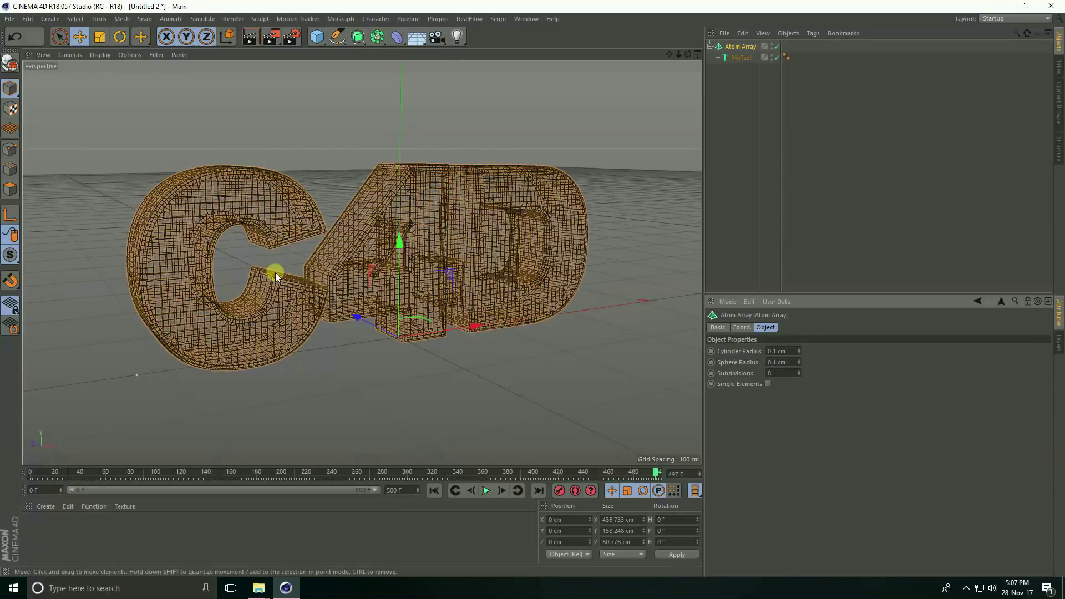
{"action": "scroll", "coordinate": [309, 243], "scroll_direction": "up", "scroll_amount": 2}
{"action": "scroll", "coordinate": [189, 148], "scroll_direction": "up", "scroll_amount": 4}
Step: Switch the viewport to shaded display and zoom in on the lattice
{"action": "left_click", "coordinate": [101, 57]}
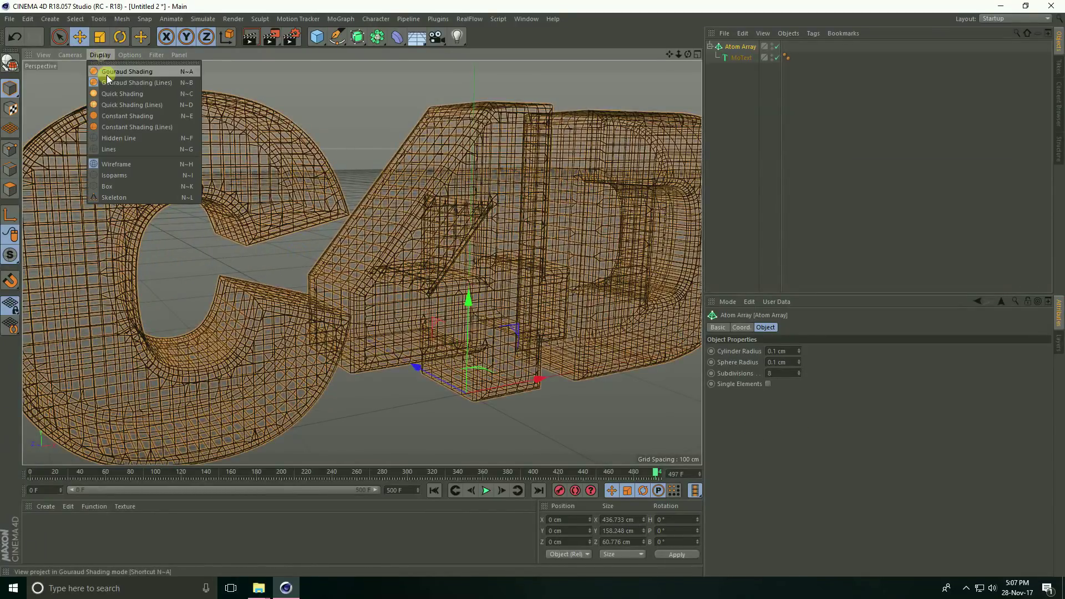
{"action": "left_click", "coordinate": [108, 75]}
{"action": "left_click", "coordinate": [341, 130]}
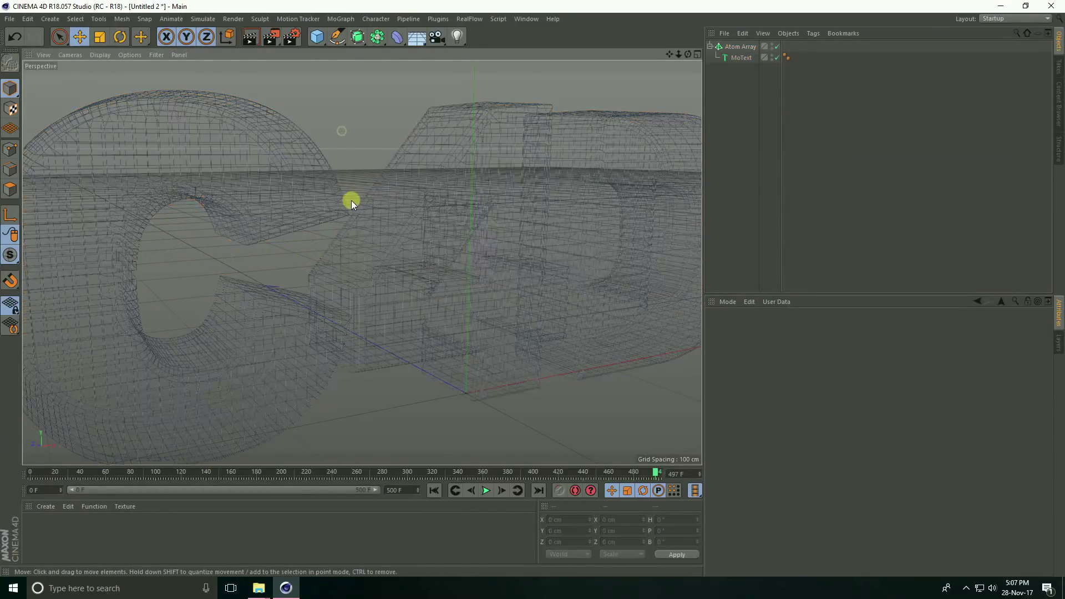
{"action": "left_click_drag", "start_coordinate": [354, 244], "coordinate": [413, 275]}
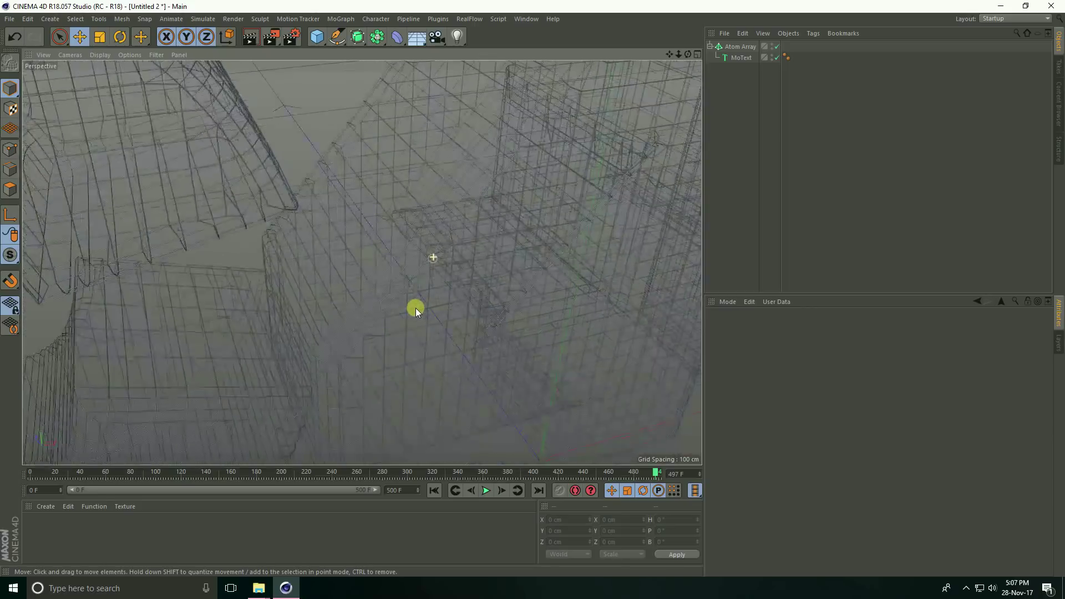
{"action": "left_click_drag", "start_coordinate": [412, 275], "coordinate": [488, 225]}
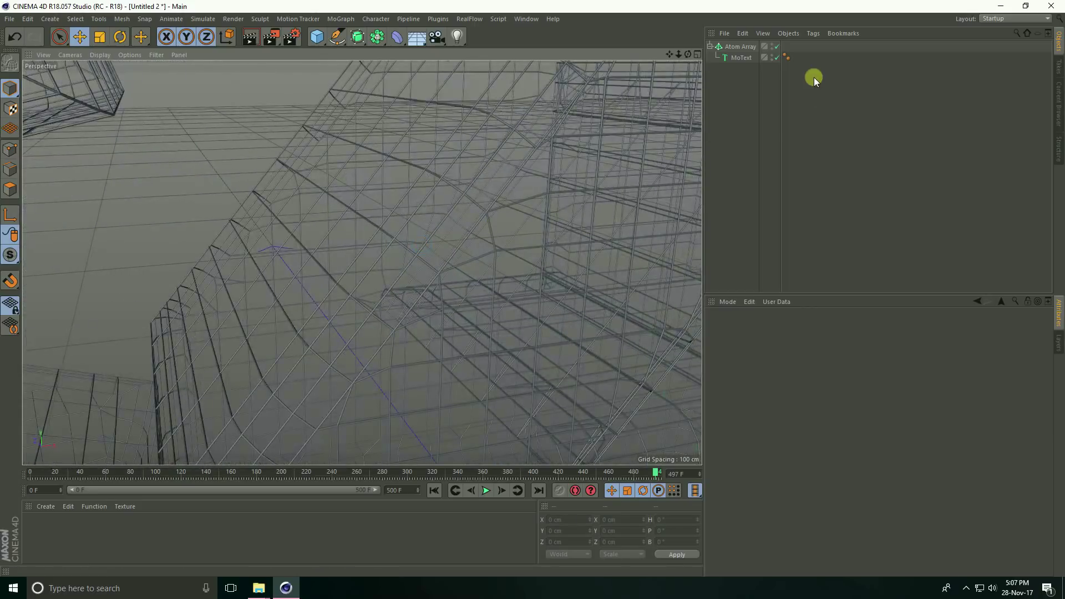
Step: Set the Atom Array's sphere and cylinder radius to 0.5 cm each
{"action": "left_click", "coordinate": [735, 46]}
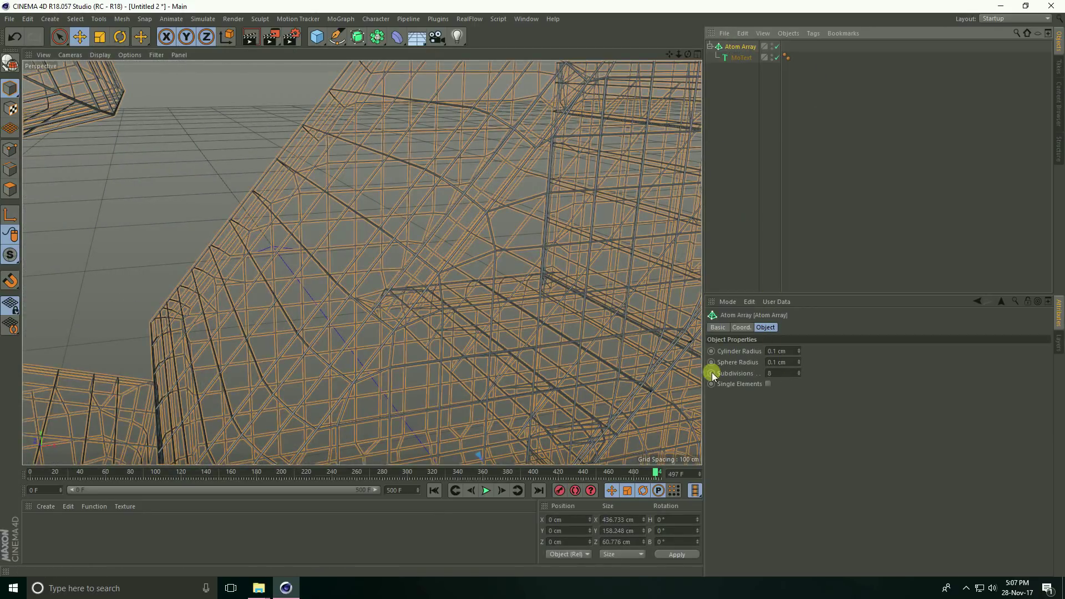
{"action": "double_click", "coordinate": [783, 362]}
{"action": "type", "text": "0."}
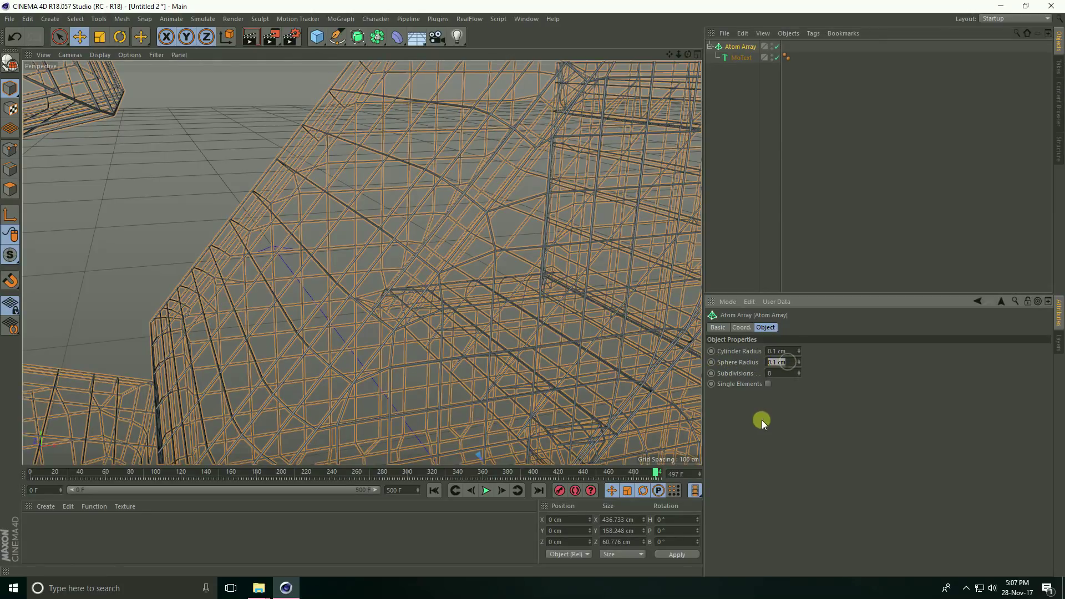
{"action": "type", "text": "5"}
{"action": "key", "text": "Return"}
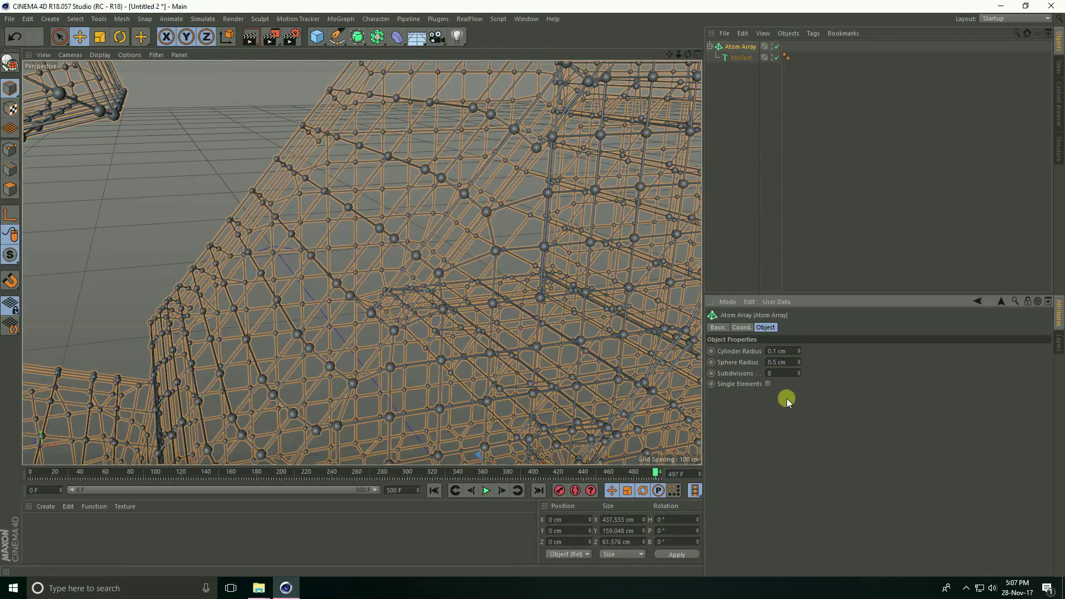
{"action": "double_click", "coordinate": [787, 351]}
{"action": "type", "text": "0.5"}
{"action": "key", "text": "Return"}
{"action": "scroll", "coordinate": [404, 261], "scroll_direction": "down", "scroll_amount": 10}
{"action": "mouse_move", "coordinate": [425, 275]}
{"action": "left_mouse_down"}
{"action": "mouse_move", "coordinate": [351, 247]}
{"action": "mouse_move", "coordinate": [481, 232]}
{"action": "left_mouse_up"}
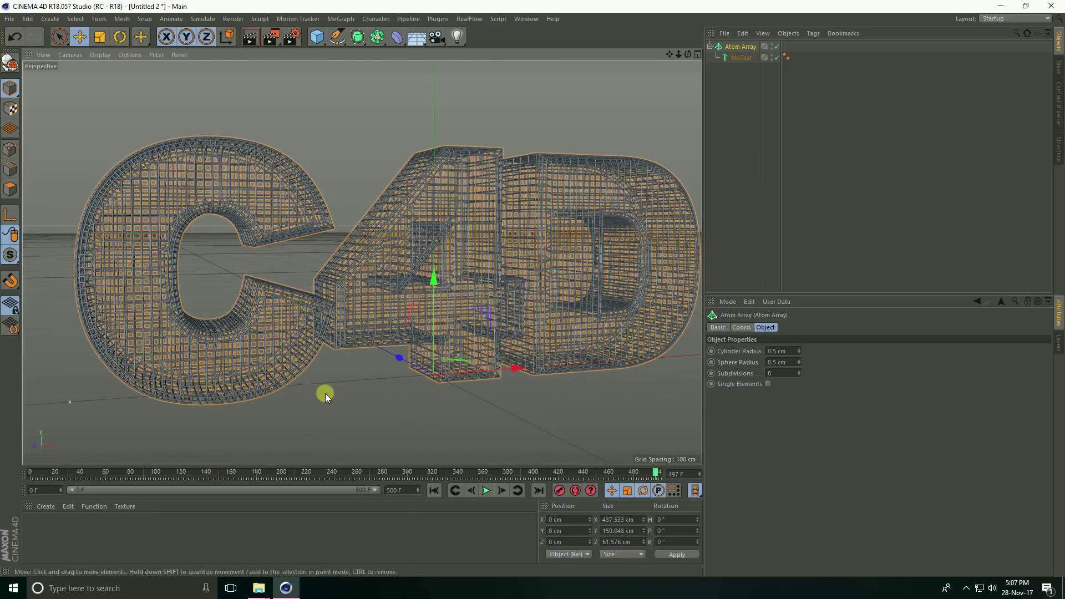
{"action": "left_click", "coordinate": [41, 507]}
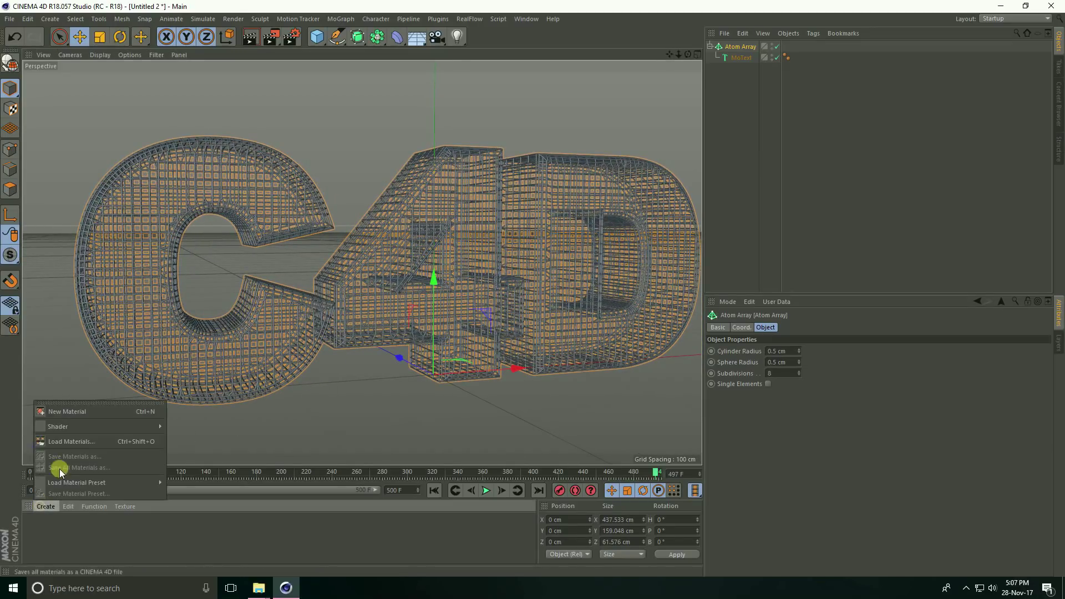
Step: Create a new material with Color and Reflectance off and white Luminance on
{"action": "left_click", "coordinate": [83, 412]}
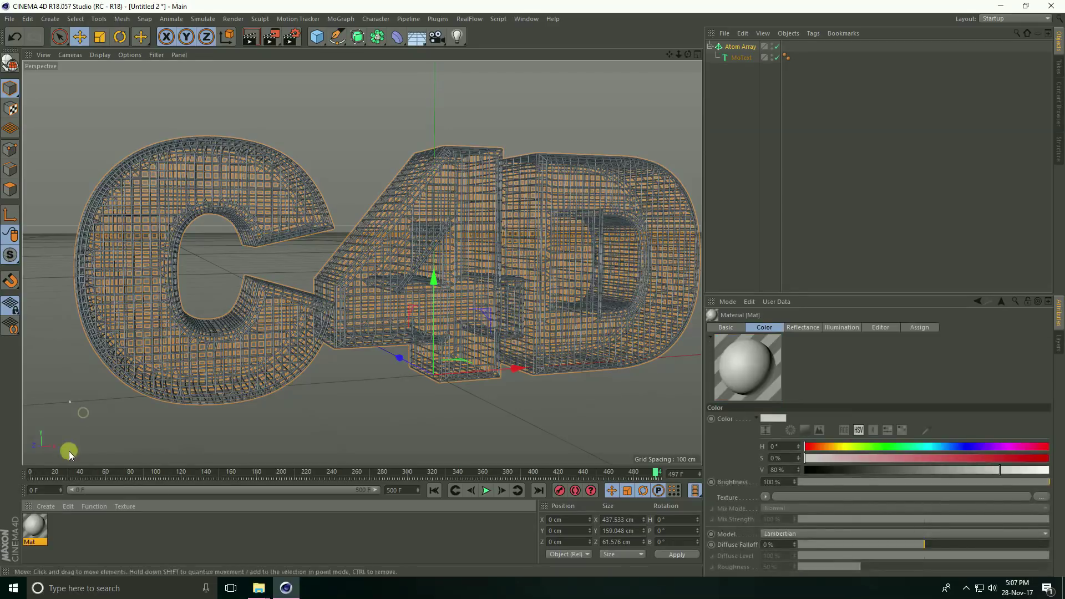
{"action": "double_click", "coordinate": [37, 525]}
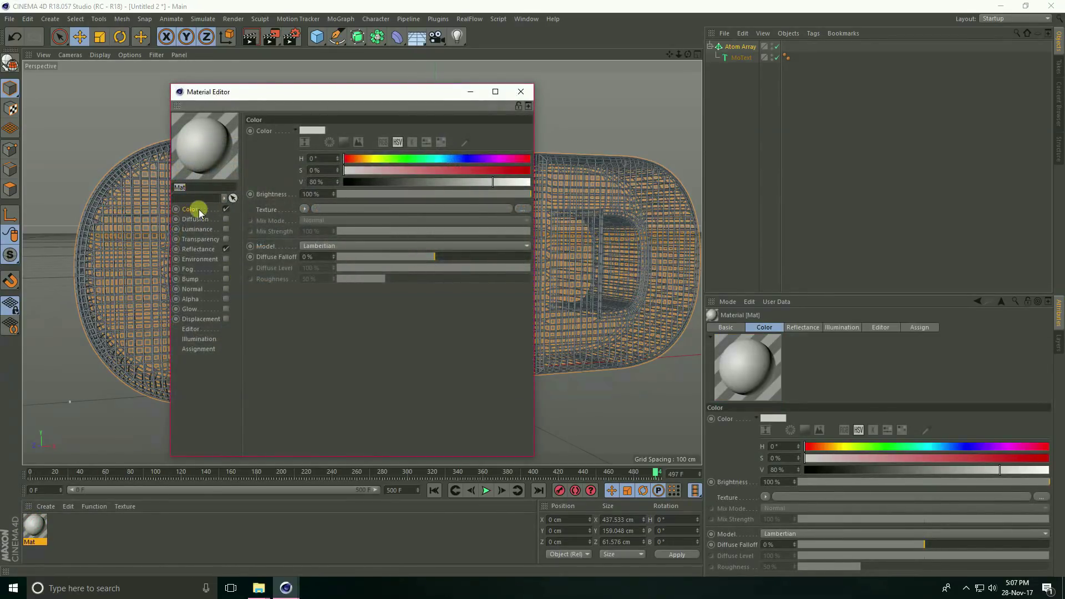
{"action": "left_click", "coordinate": [228, 208]}
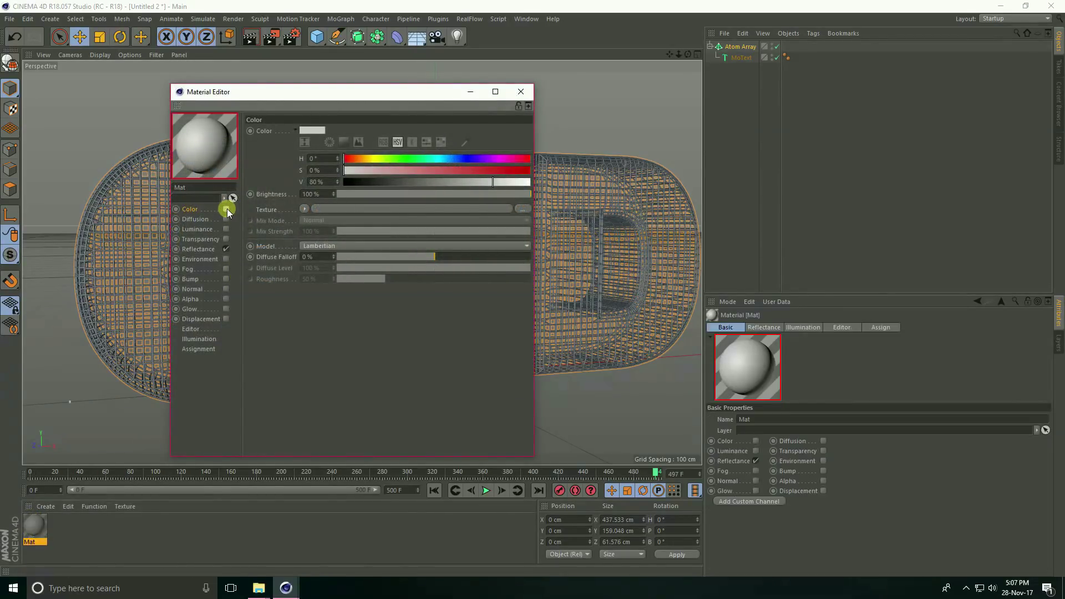
{"action": "left_click", "coordinate": [227, 248]}
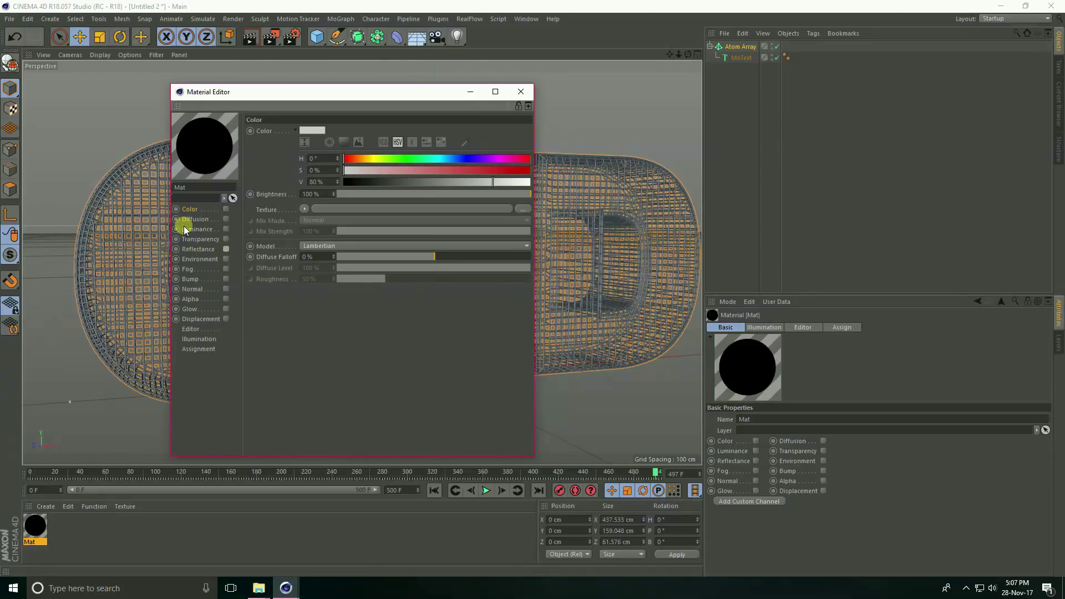
{"action": "left_click", "coordinate": [224, 228]}
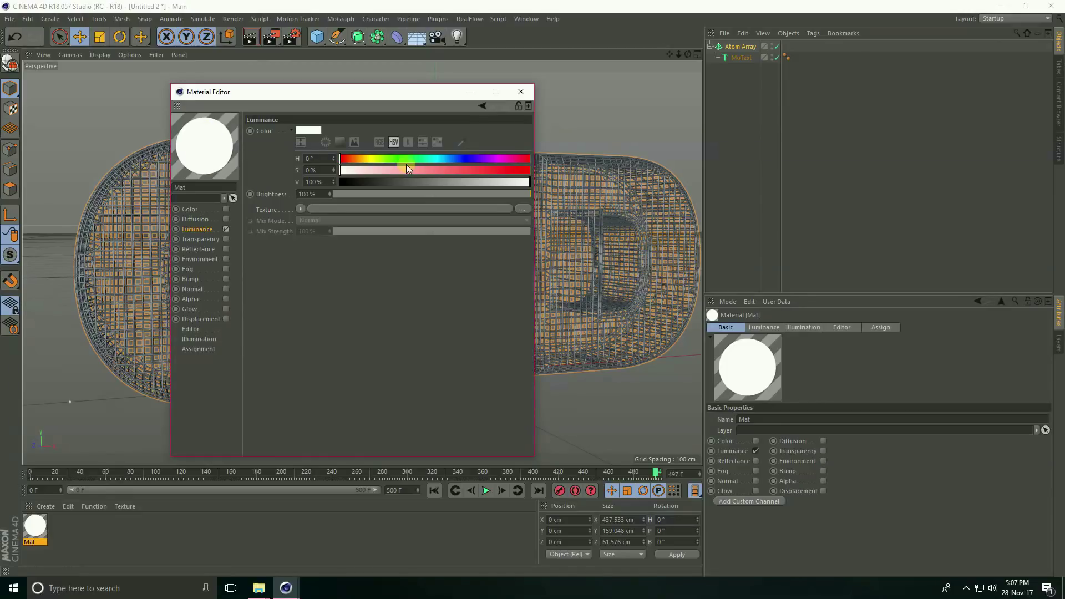
{"action": "left_click", "coordinate": [521, 91]}
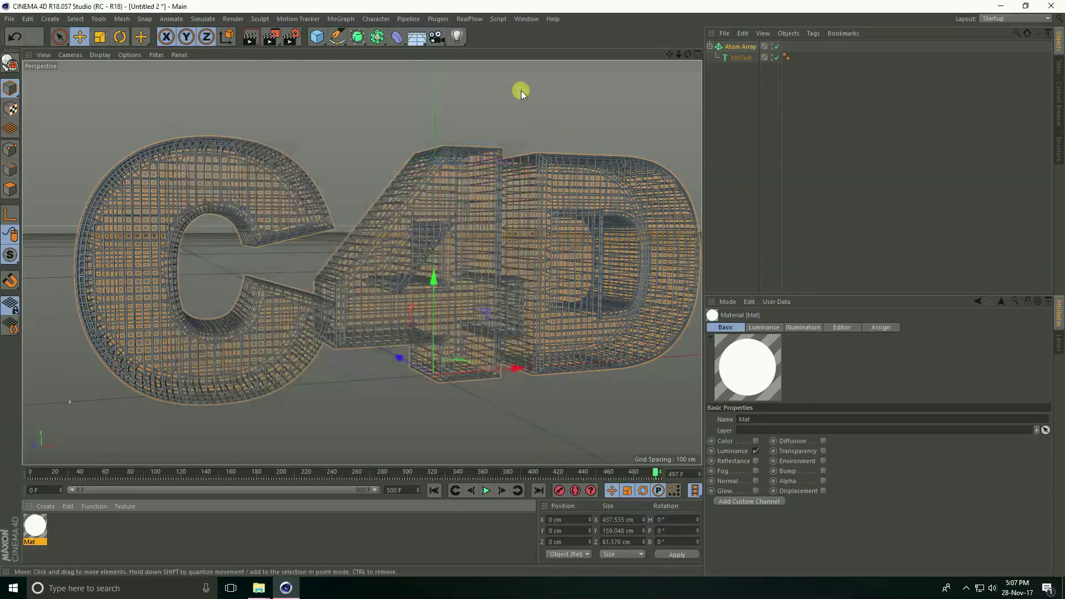
Step: Apply the Mat material to the Atom Array
{"action": "left_click_drag", "start_coordinate": [37, 525], "coordinate": [742, 49]}
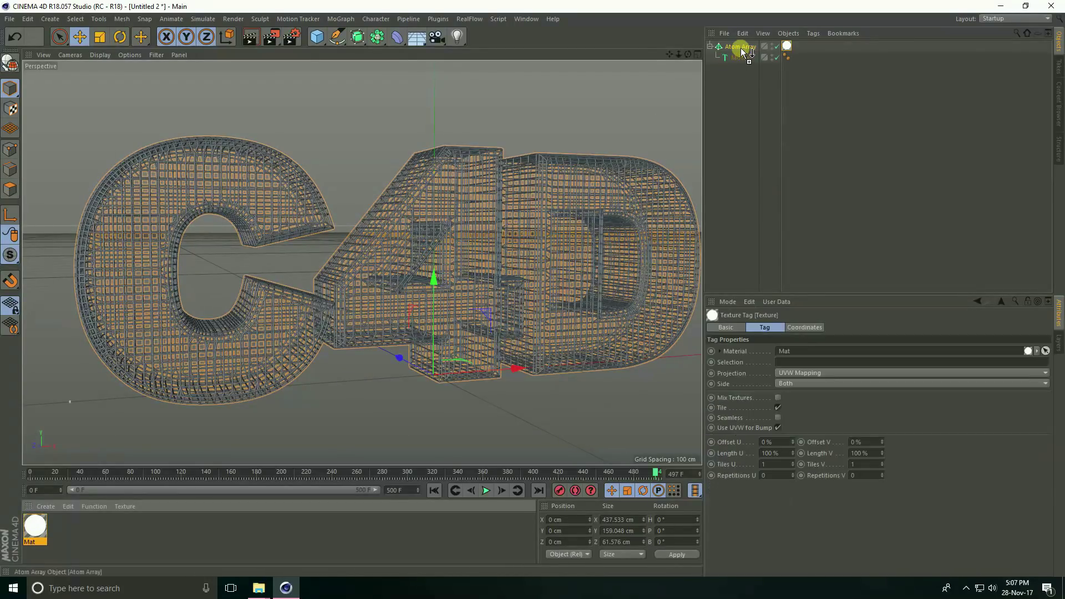
{"action": "left_click", "coordinate": [348, 350]}
{"action": "mouse_move", "coordinate": [349, 350]}
{"action": "left_mouse_down"}
{"action": "mouse_move", "coordinate": [375, 317]}
{"action": "mouse_move", "coordinate": [347, 315]}
{"action": "left_mouse_up"}
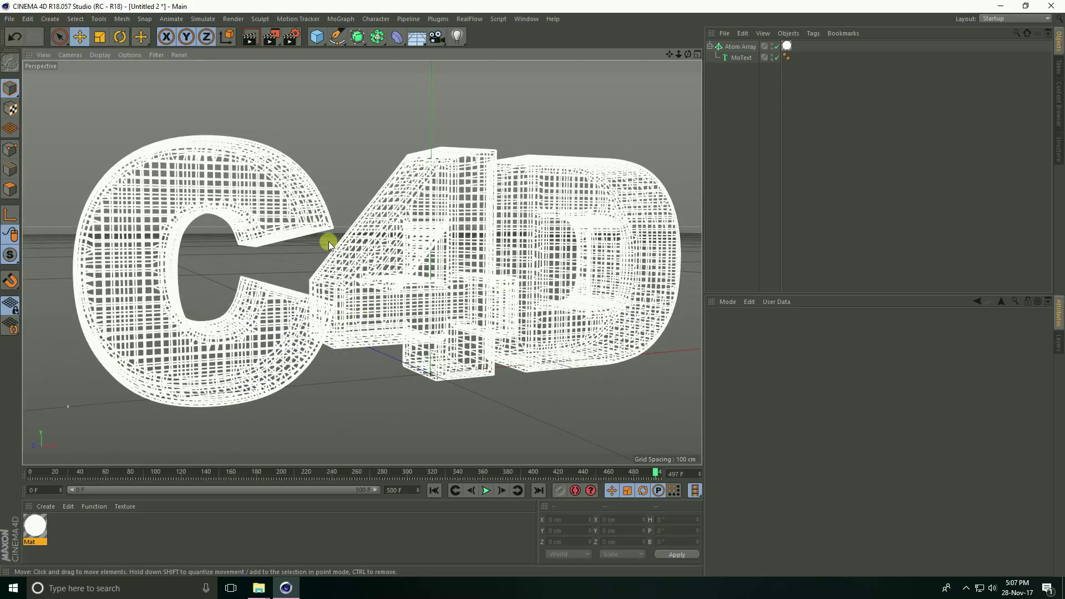
{"action": "left_click", "coordinate": [292, 36]}
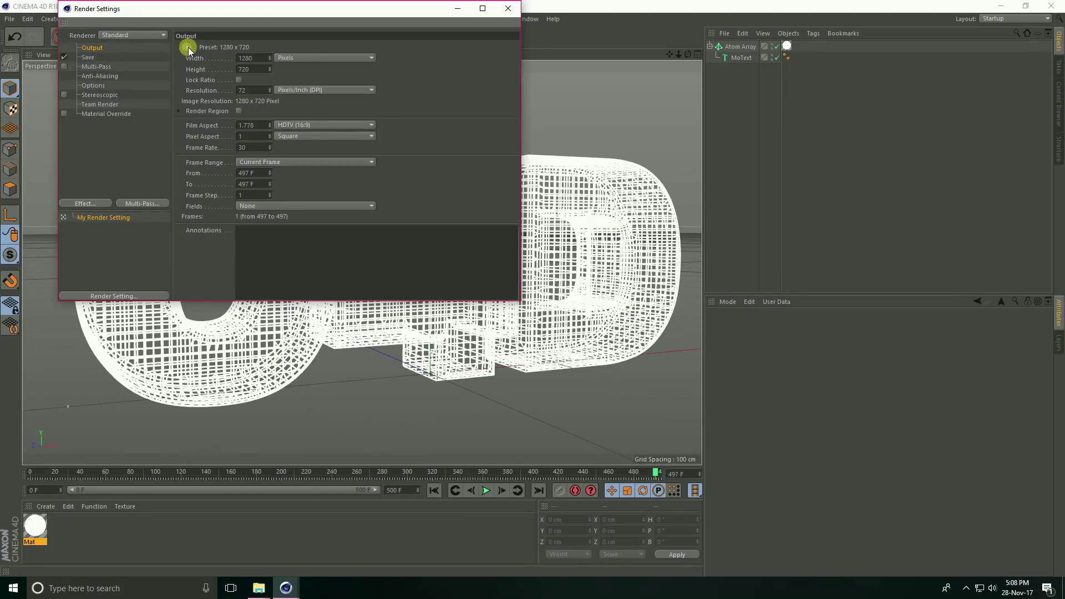
Step: Choose the HDTV 1080 29.97 render preset and confirm the 1920×1080 output size
{"action": "left_click", "coordinate": [185, 46]}
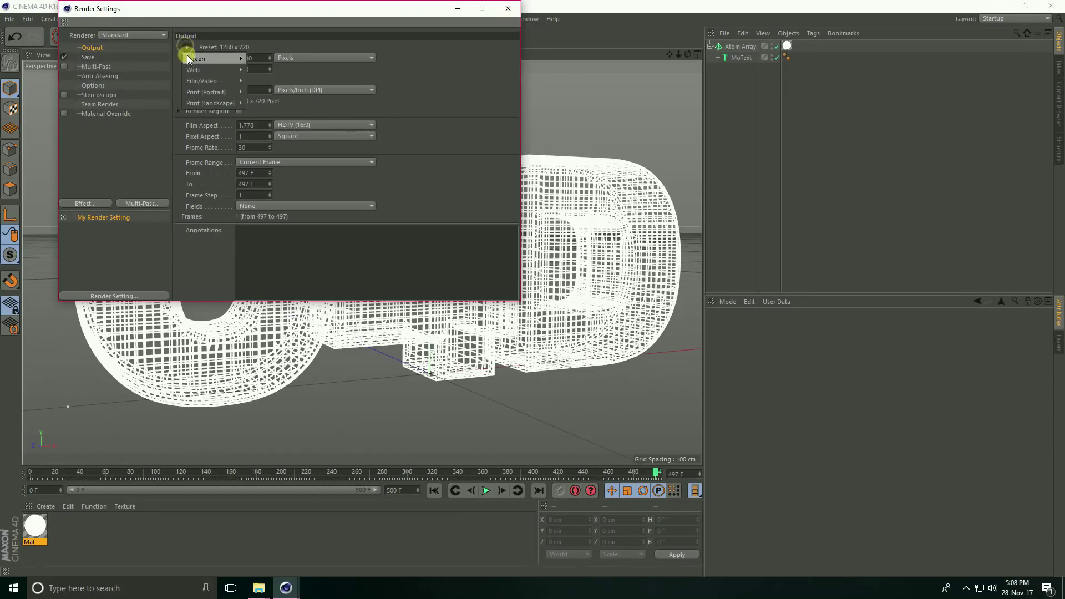
{"action": "mouse_move", "coordinate": [187, 82]}
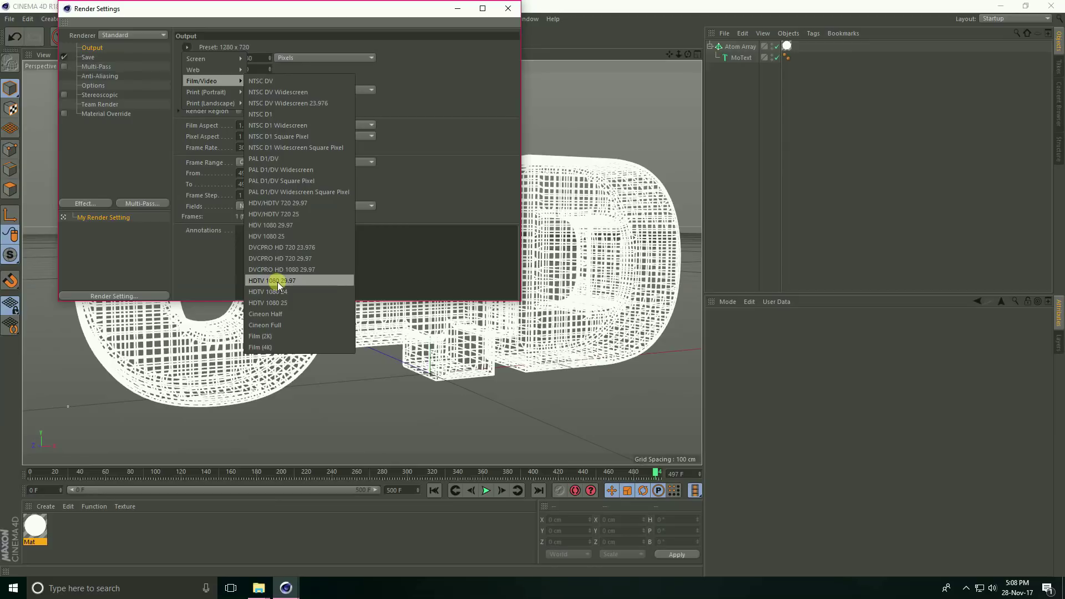
{"action": "left_click", "coordinate": [277, 280]}
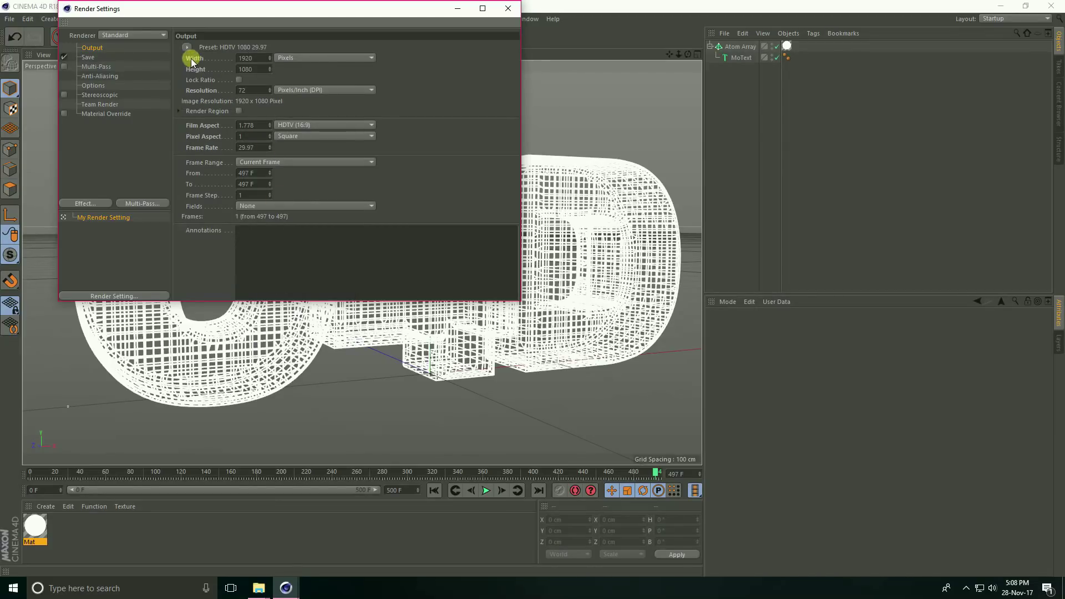
{"action": "double_click", "coordinate": [238, 57]}
{"action": "double_click", "coordinate": [242, 70]}
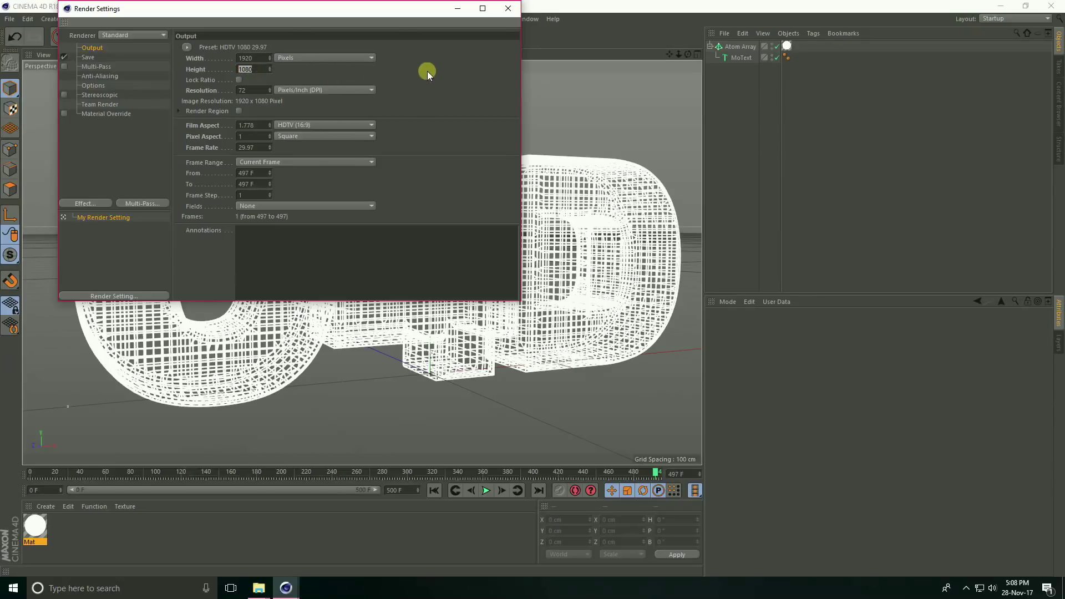
{"action": "left_click", "coordinate": [507, 10]}
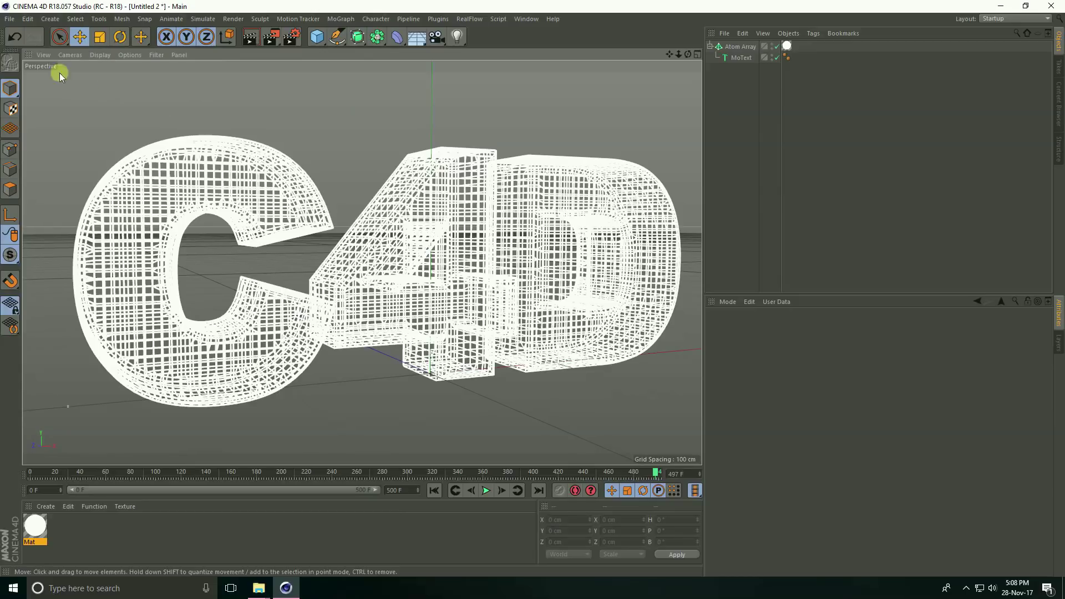
{"action": "left_click", "coordinate": [9, 18]}
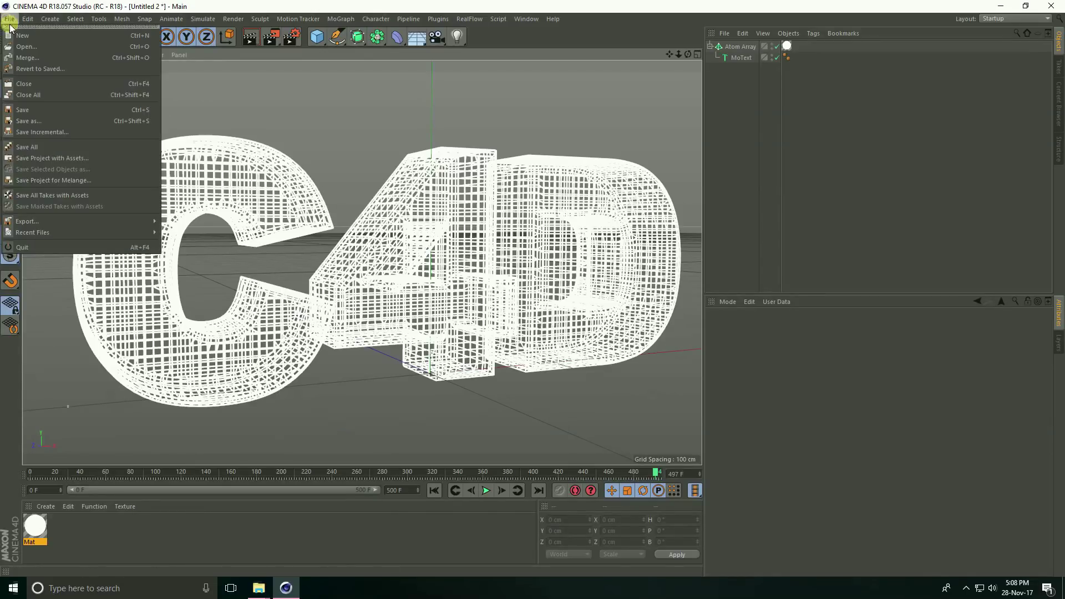
Step: Save the scene as WIRE FRAME.c4d in Desktop > wire frame, then launch After Effects
{"action": "left_click", "coordinate": [48, 111]}
{"action": "left_click", "coordinate": [47, 105]}
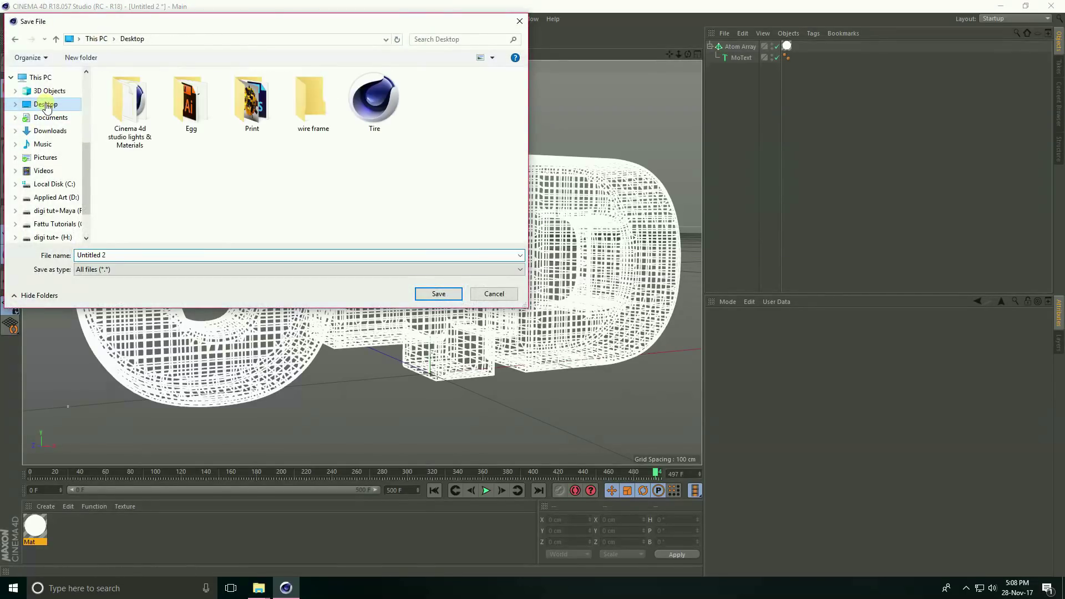
{"action": "double_click", "coordinate": [311, 99]}
{"action": "type", "text": "WIRE FRAME"}
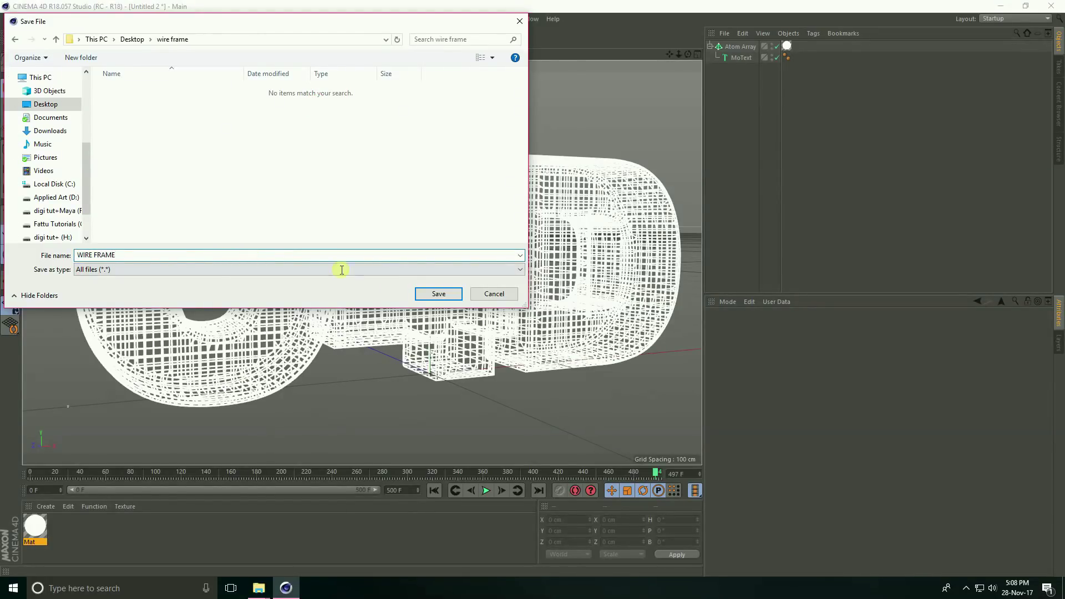
{"action": "left_click", "coordinate": [438, 293]}
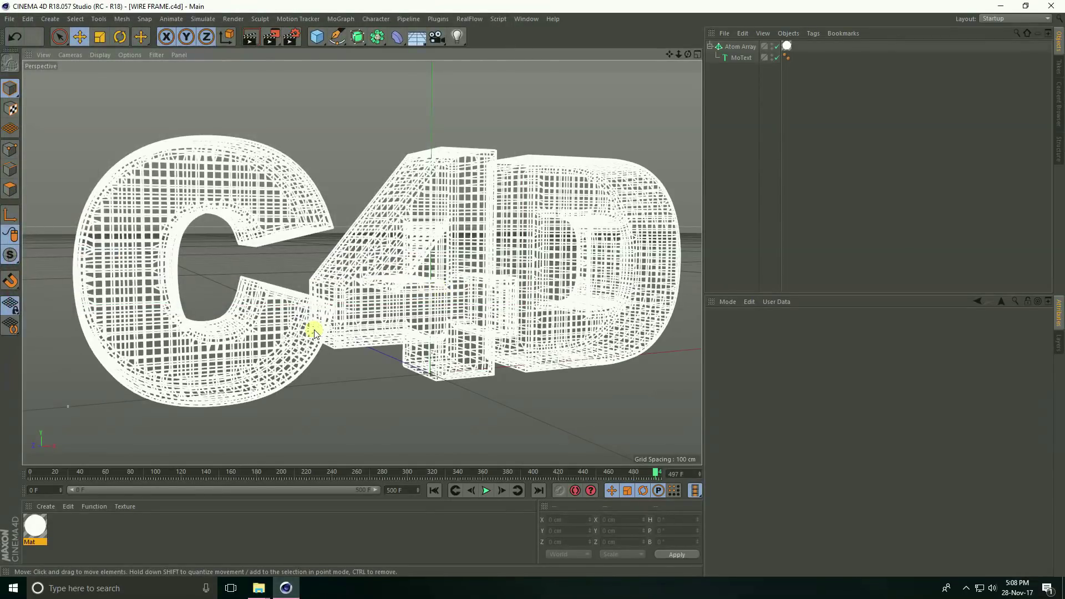
{"action": "left_click", "coordinate": [13, 587]}
{"action": "left_click", "coordinate": [201, 317]}
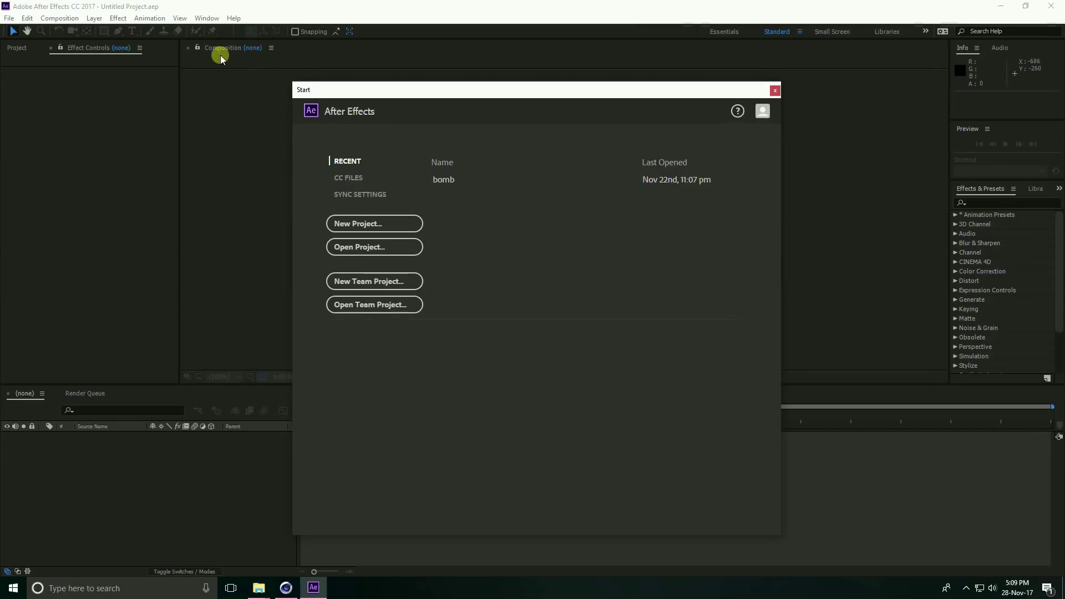
Step: Start a new empty After Effects project
{"action": "left_click", "coordinate": [371, 228]}
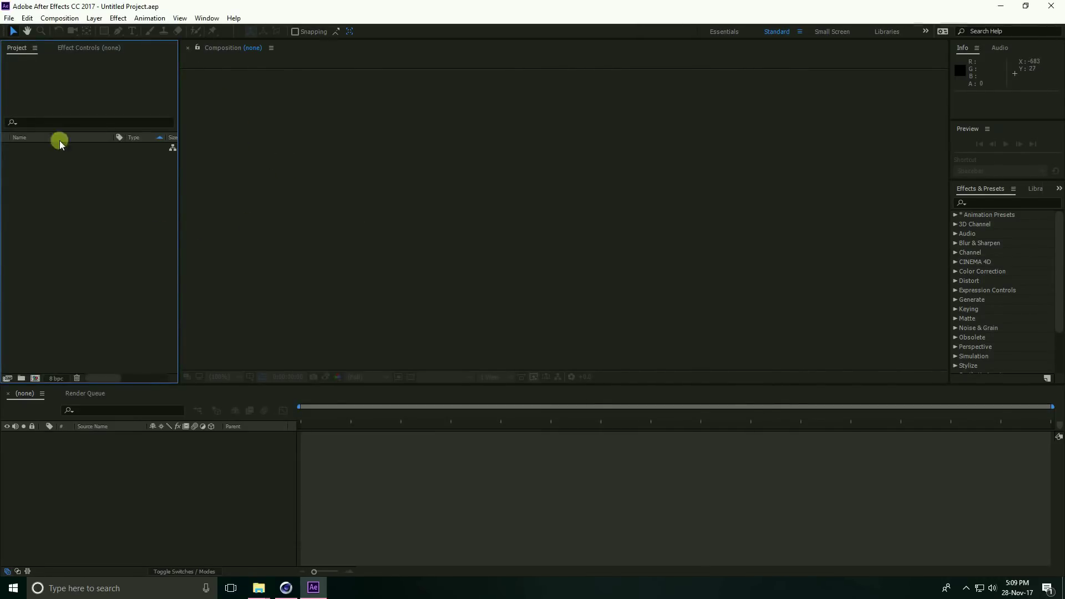
{"action": "right_click", "coordinate": [49, 199]}
{"action": "mouse_move", "coordinate": [95, 256]}
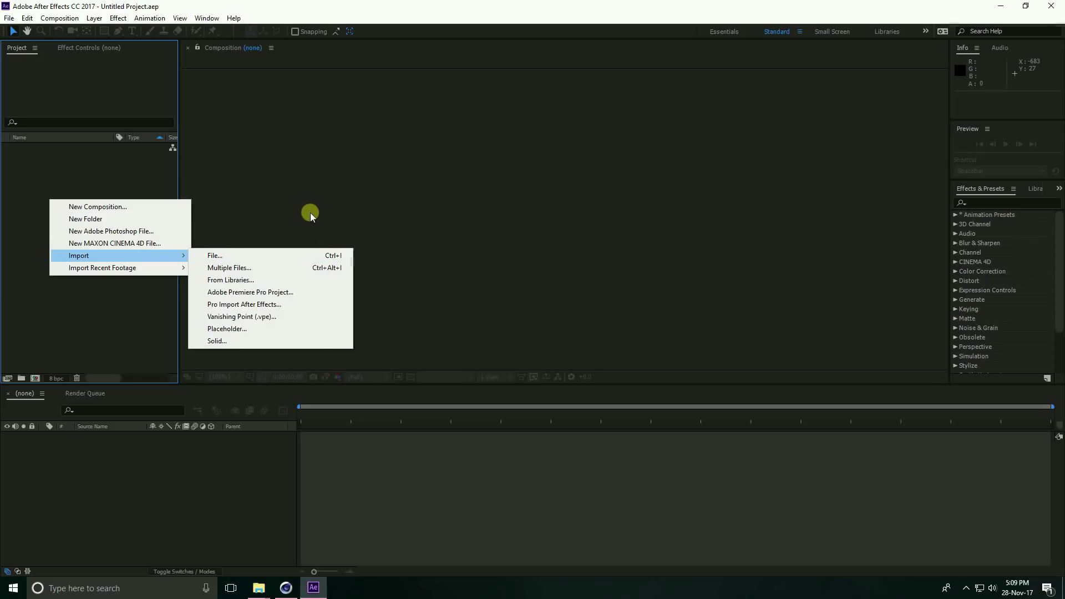
{"action": "key", "text": "Escape"}
{"action": "key", "text": "Escape"}
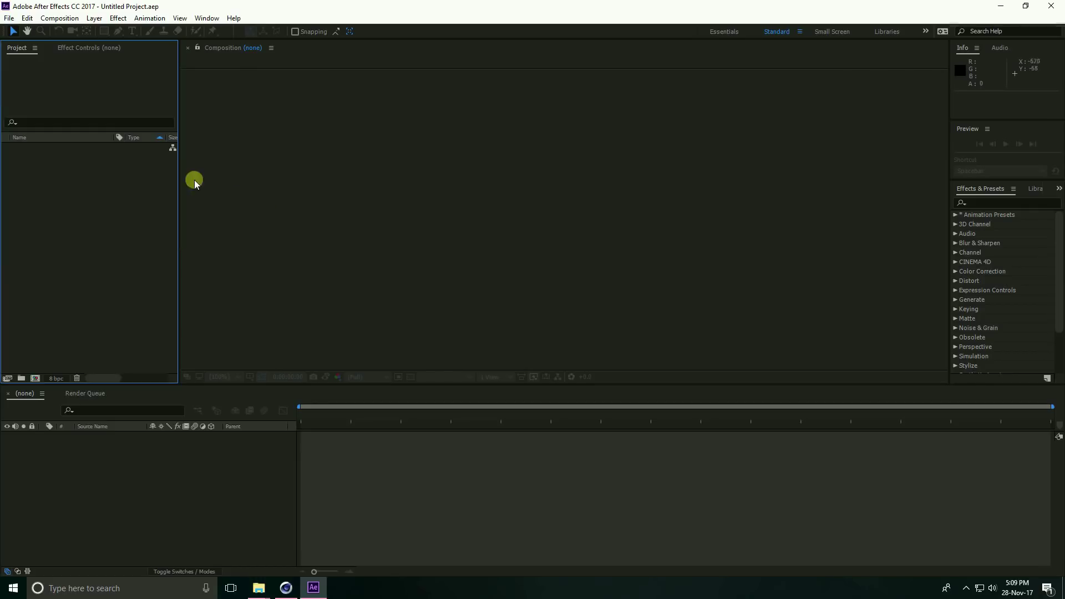
Step: Import WIRE FRAME.c4d from the Desktop's wire frame folder into the project
{"action": "left_click", "coordinate": [9, 18]}
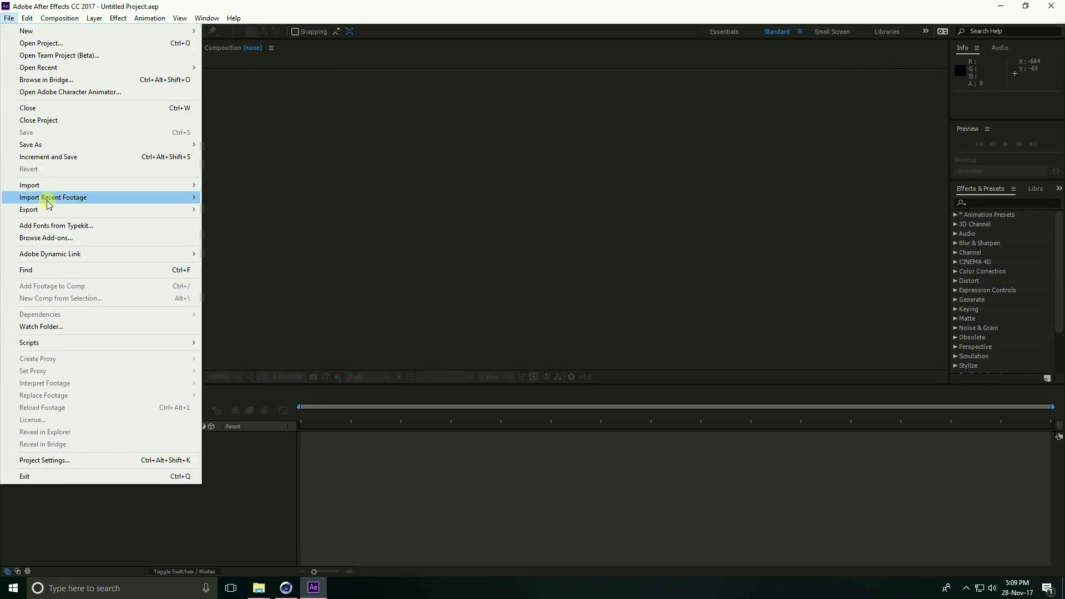
{"action": "mouse_move", "coordinate": [57, 190]}
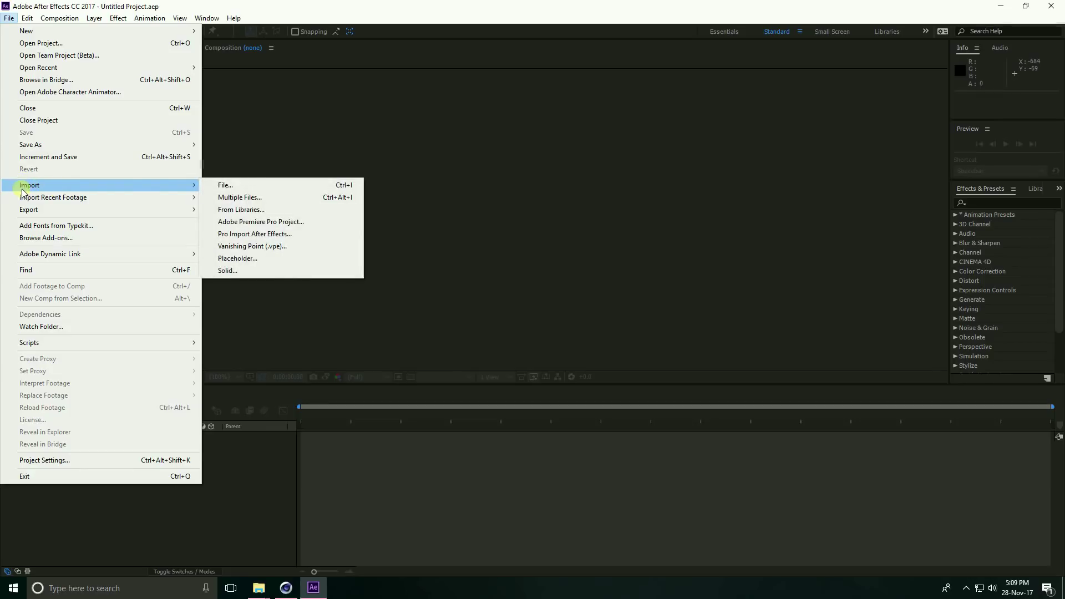
{"action": "left_click", "coordinate": [252, 186]}
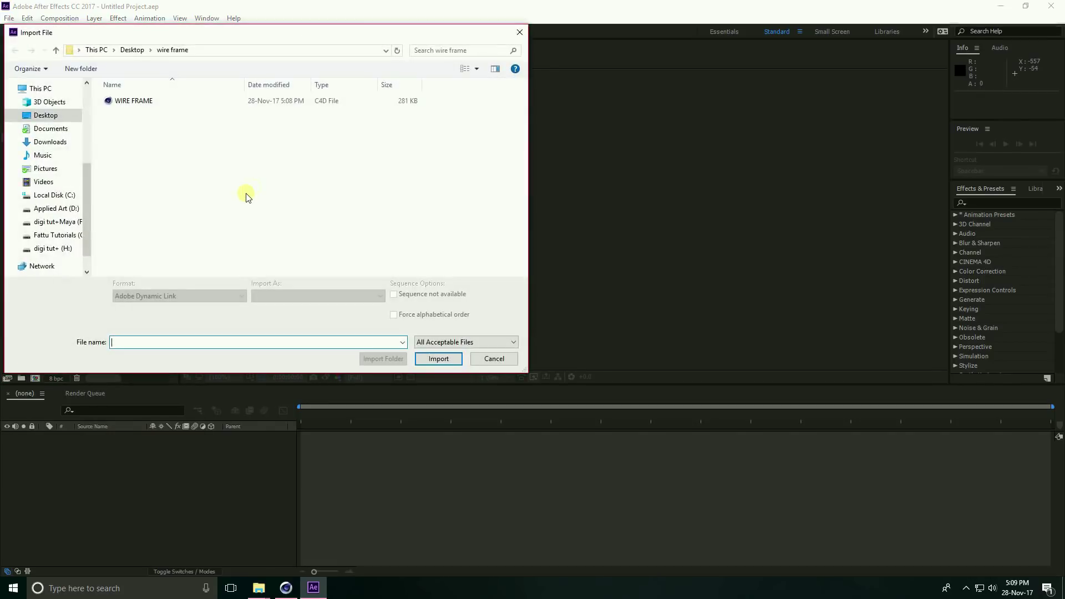
{"action": "left_click", "coordinate": [139, 111]}
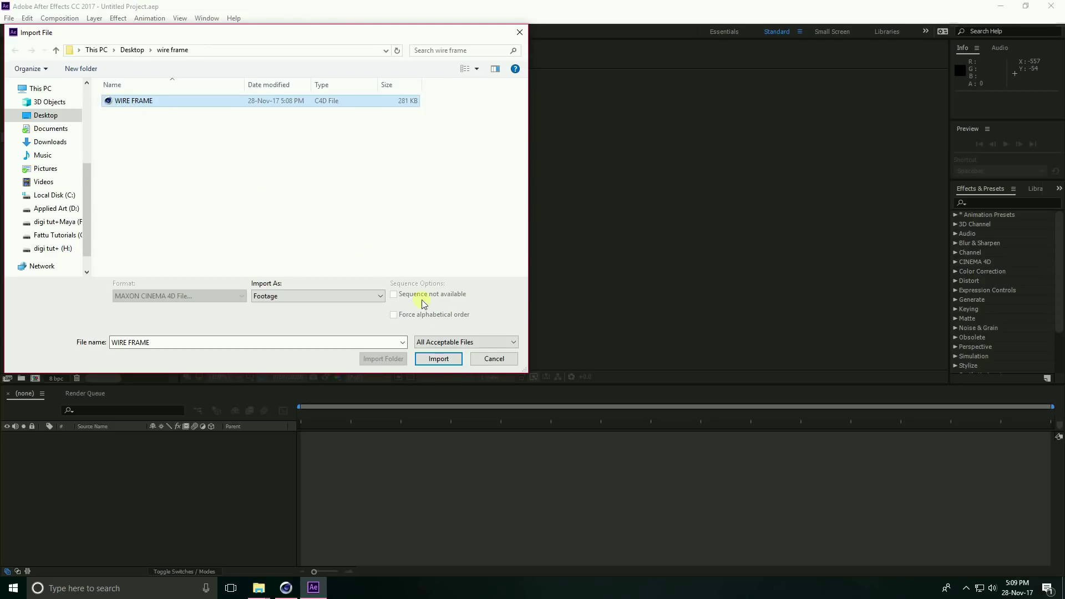
{"action": "left_click", "coordinate": [436, 359]}
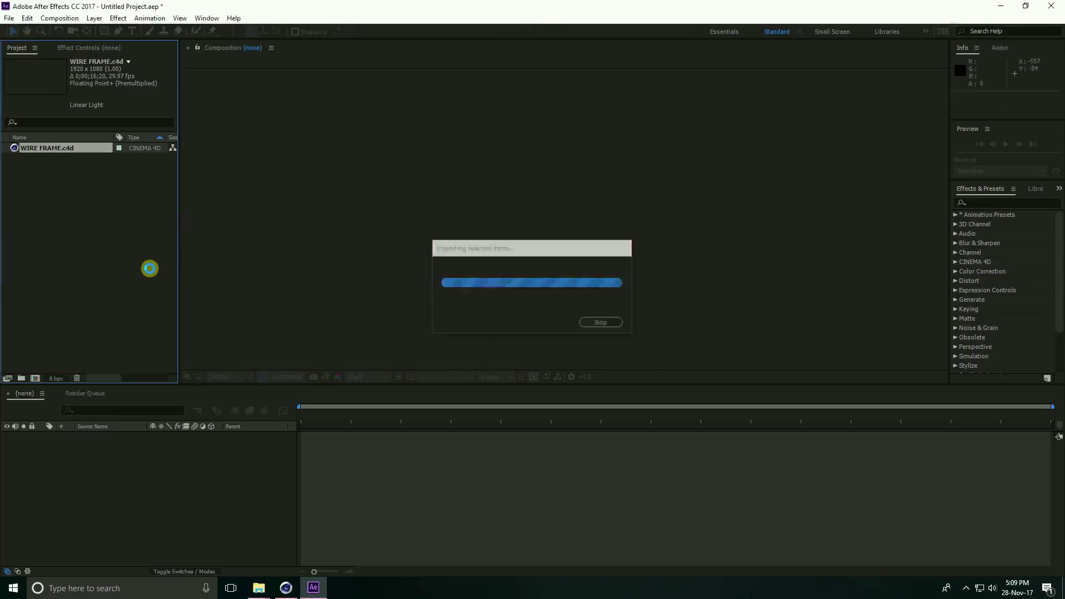
{"action": "left_click", "coordinate": [24, 149]}
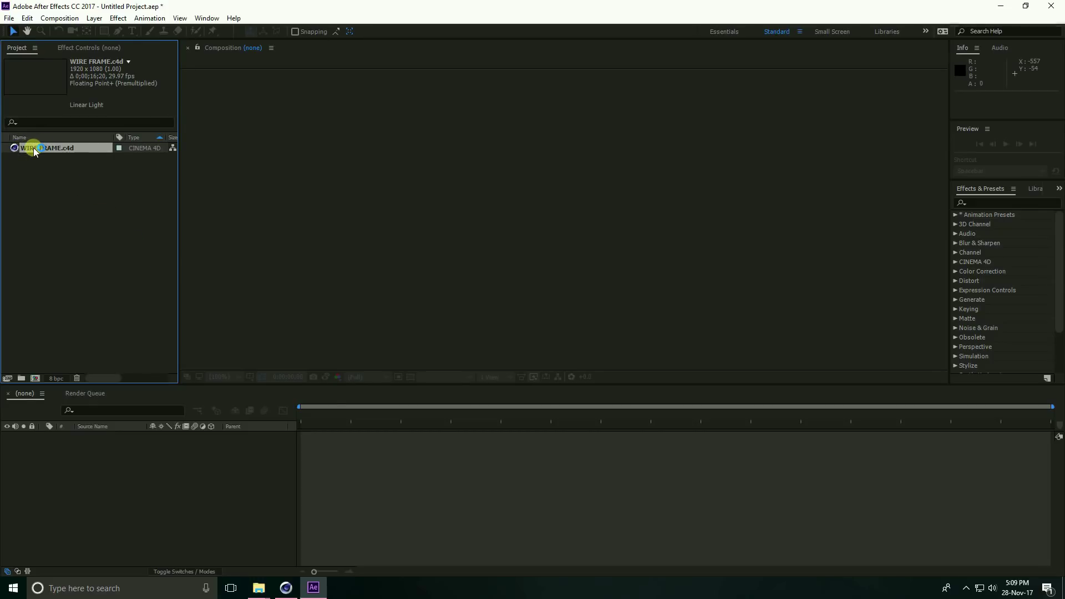
Step: Build a WIRE FRAME comp from WIRE FRAME.c4d and switch Cineware's renderer to Standard (Final)
{"action": "left_click_drag", "start_coordinate": [33, 151], "coordinate": [34, 382]}
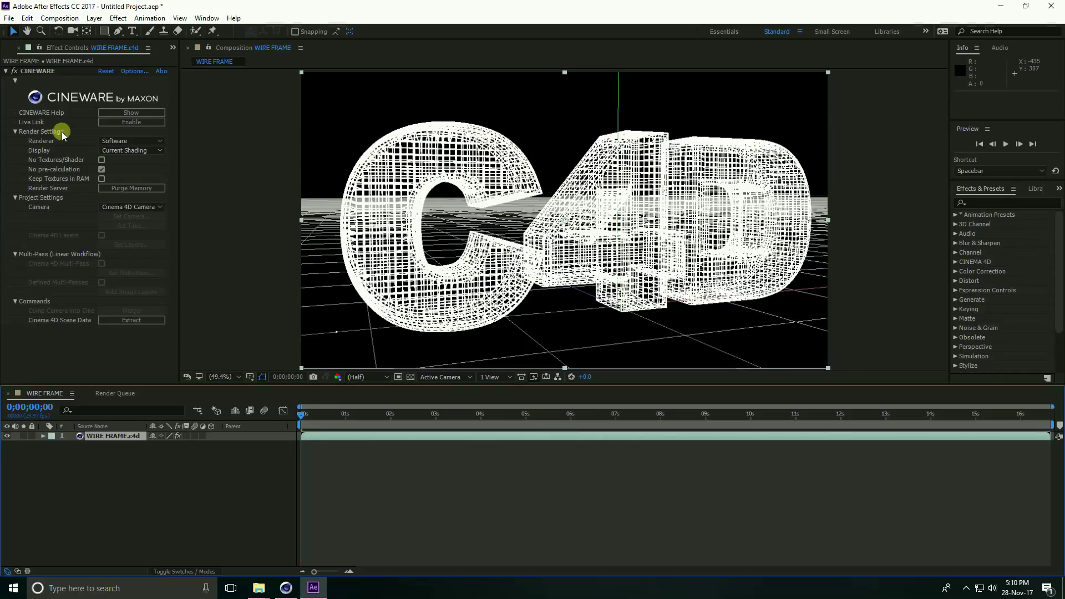
{"action": "left_click", "coordinate": [159, 141]}
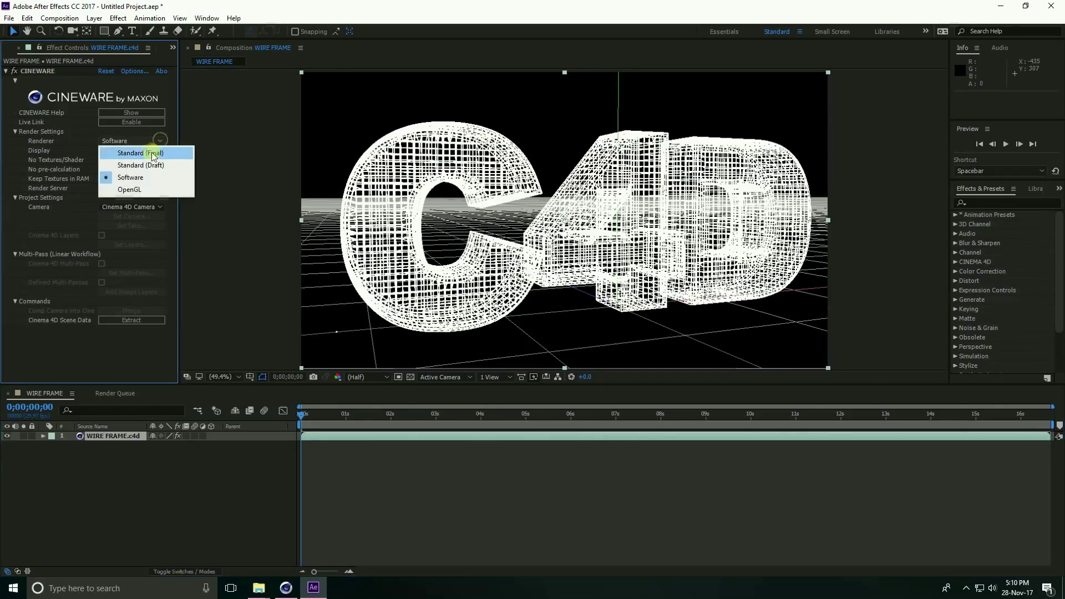
{"action": "left_click", "coordinate": [167, 153]}
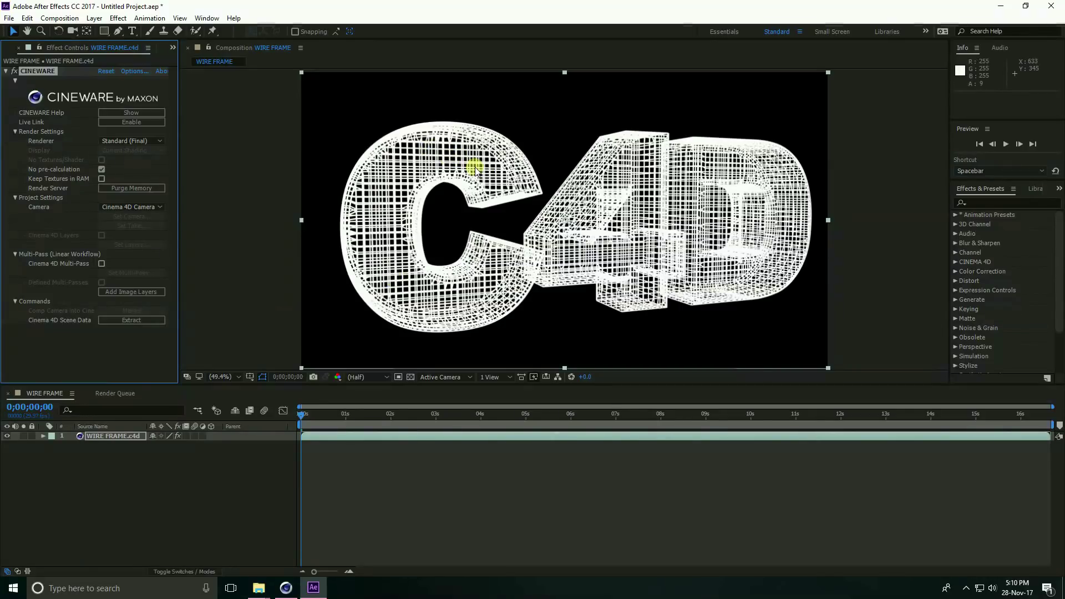
Step: Find the Fill effect in Effects & Presets and apply it to WIRE FRAME.c4d
{"action": "left_click", "coordinate": [987, 203]}
{"action": "type", "text": "fill"}
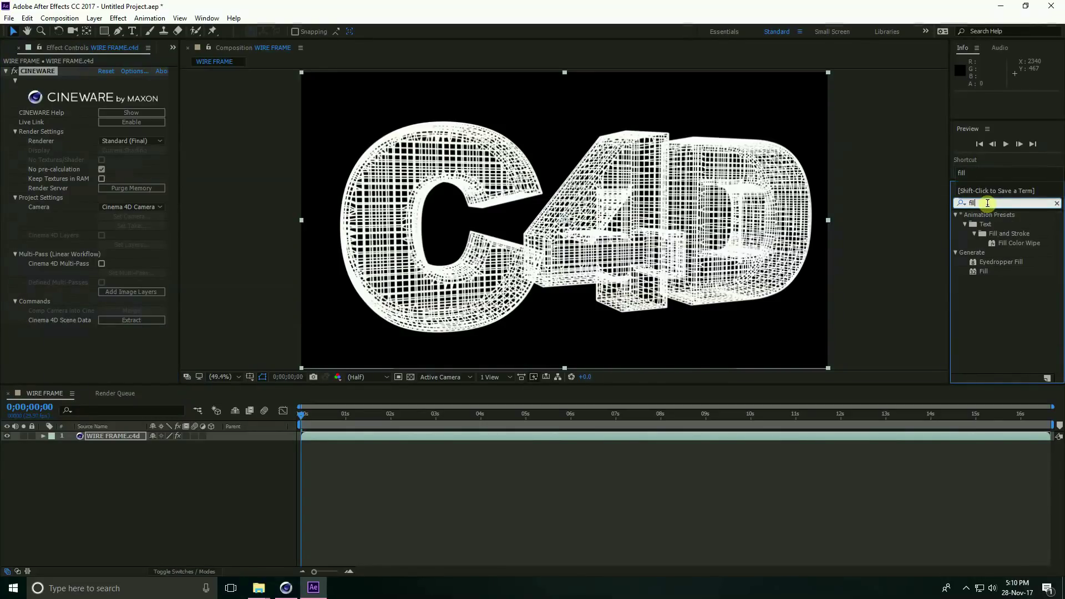
{"action": "left_click", "coordinate": [974, 272]}
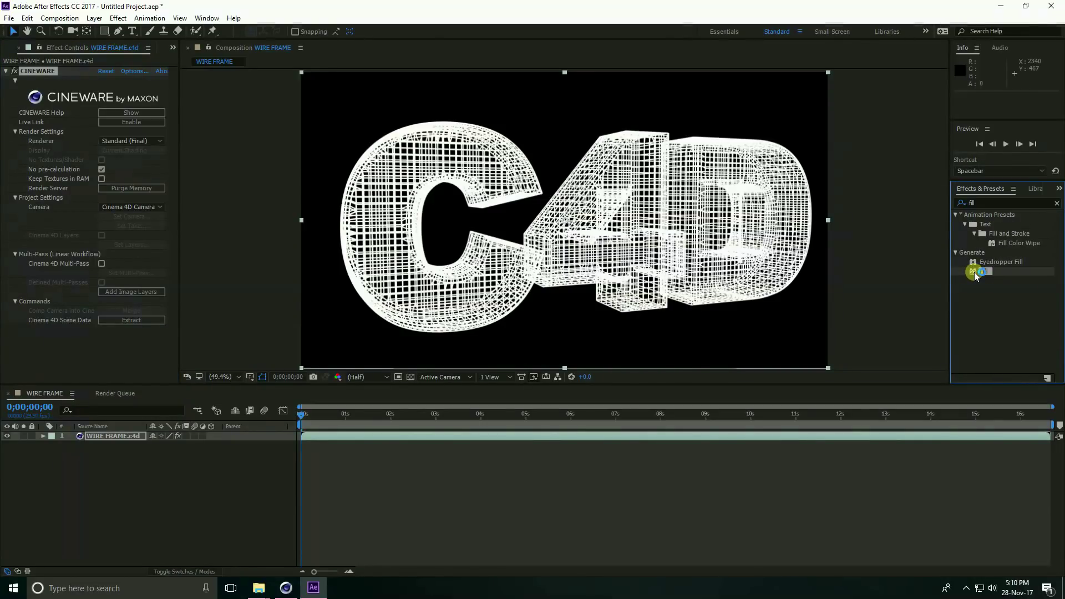
{"action": "left_click_drag", "start_coordinate": [975, 273], "coordinate": [100, 438]}
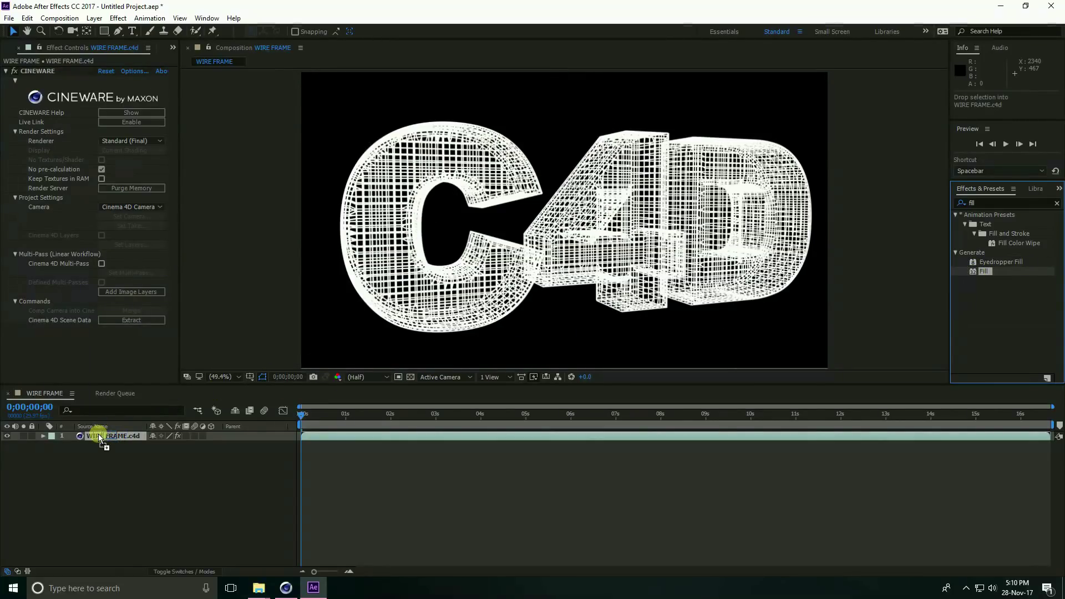
{"action": "left_click_drag", "start_coordinate": [101, 438], "coordinate": [100, 438]}
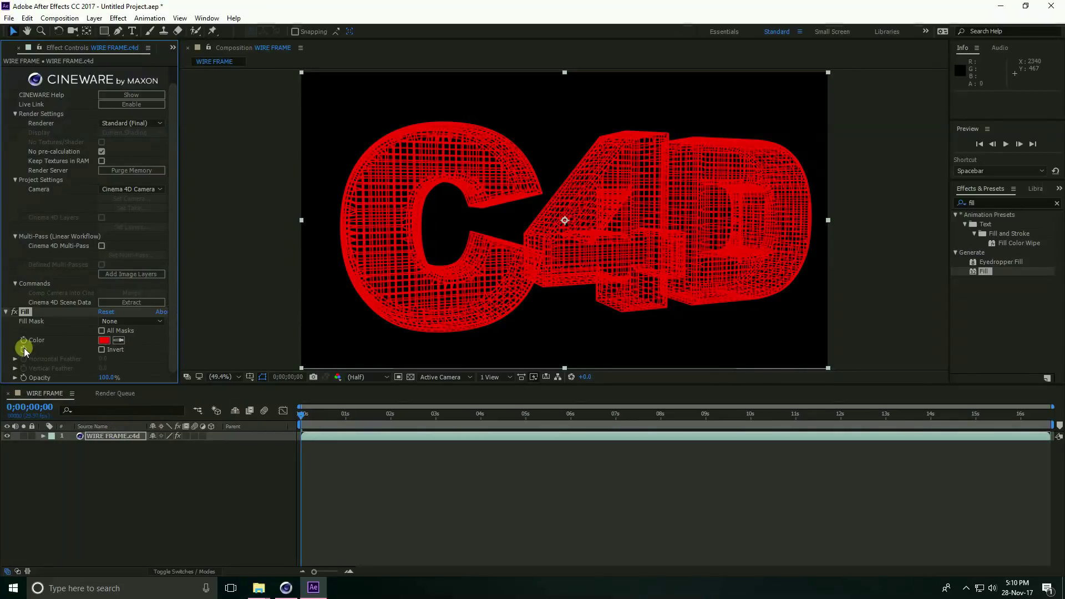
Step: Set the Fill colour to light blue 82C6FF
{"action": "left_click", "coordinate": [105, 341]}
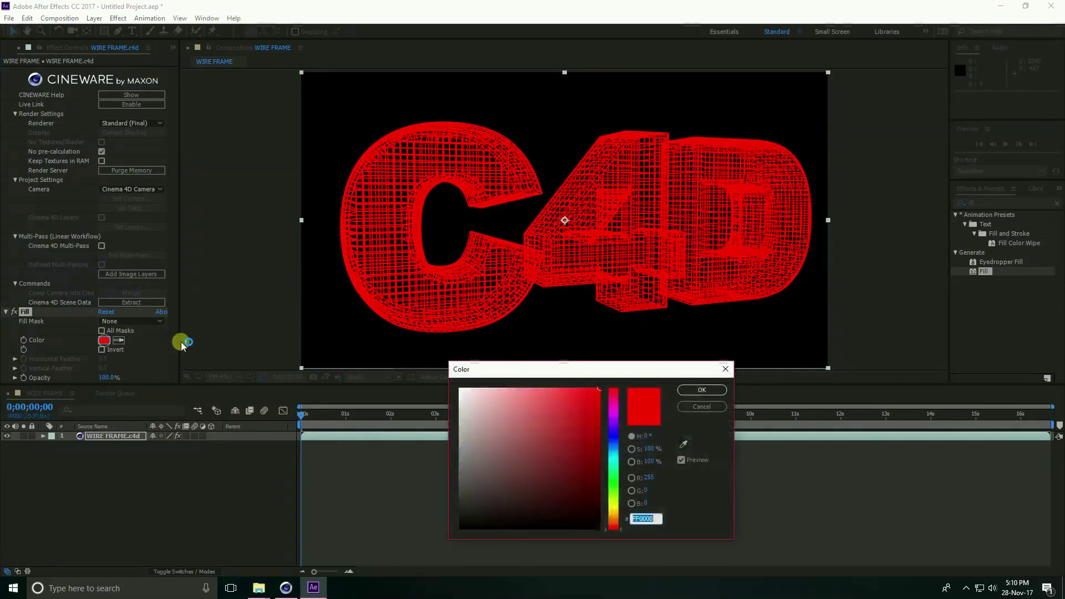
{"action": "left_click", "coordinate": [575, 466]}
{"action": "left_click_drag", "start_coordinate": [576, 466], "coordinate": [566, 474]}
{"action": "mouse_move", "coordinate": [613, 430]}
{"action": "left_mouse_down"}
{"action": "mouse_move", "coordinate": [613, 448]}
{"action": "mouse_move", "coordinate": [613, 394]}
{"action": "left_mouse_up"}
{"action": "left_click_drag", "start_coordinate": [568, 430], "coordinate": [537, 385]}
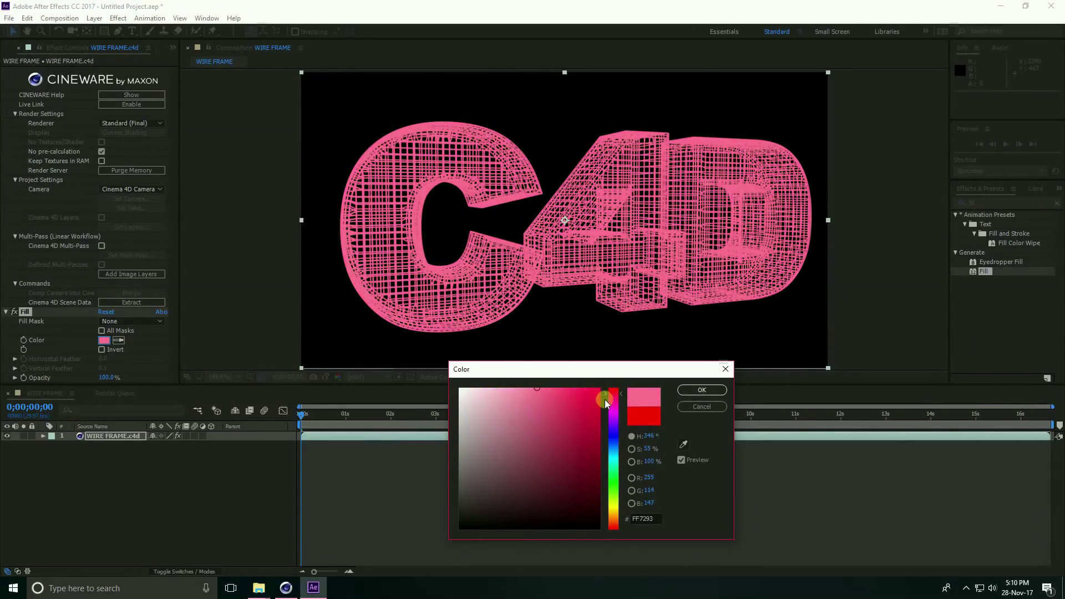
{"action": "mouse_move", "coordinate": [627, 398]}
{"action": "left_mouse_down"}
{"action": "mouse_move", "coordinate": [625, 447]}
{"action": "mouse_move", "coordinate": [619, 432]}
{"action": "left_mouse_up"}
{"action": "left_click_drag", "start_coordinate": [520, 399], "coordinate": [528, 388]}
{"action": "mouse_move", "coordinate": [617, 432]}
{"action": "left_mouse_down"}
{"action": "mouse_move", "coordinate": [626, 450]}
{"action": "mouse_move", "coordinate": [606, 451]}
{"action": "left_mouse_up"}
{"action": "left_click", "coordinate": [701, 391]}
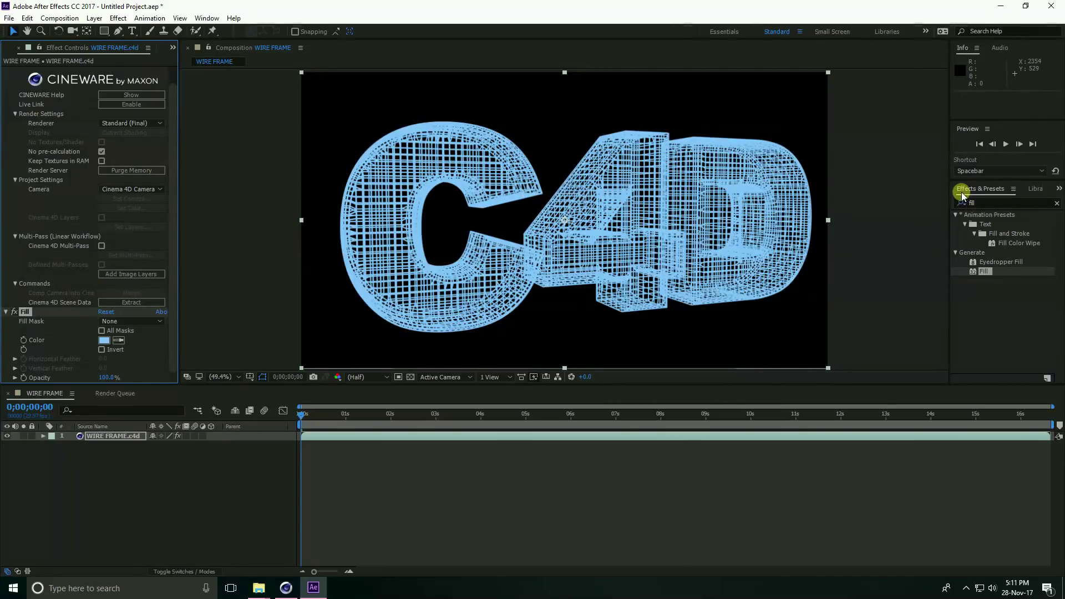
{"action": "left_click", "coordinate": [974, 203]}
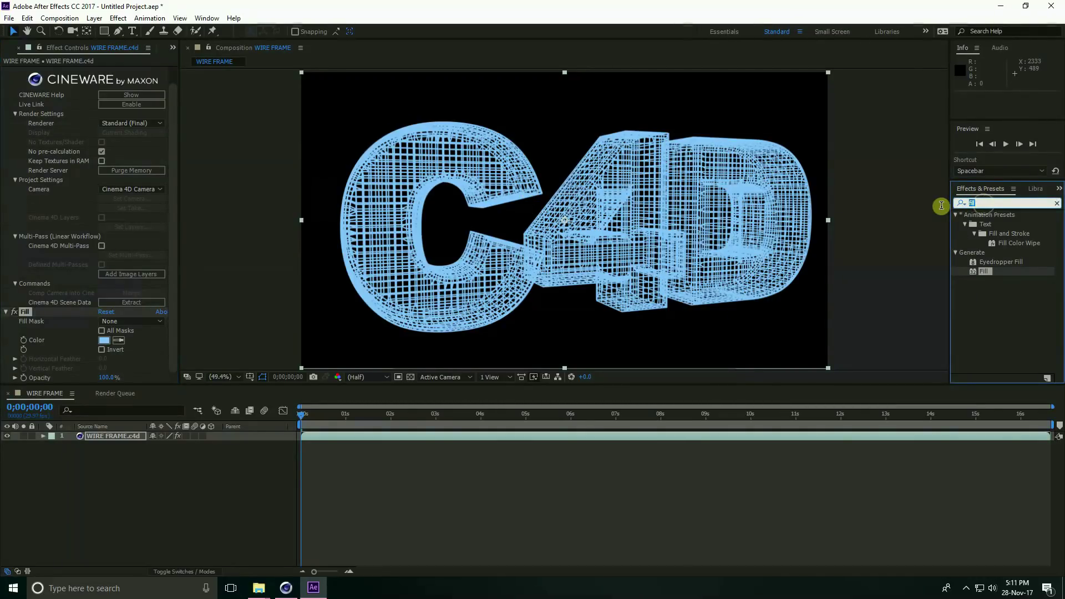
{"action": "type", "text": "glow"}
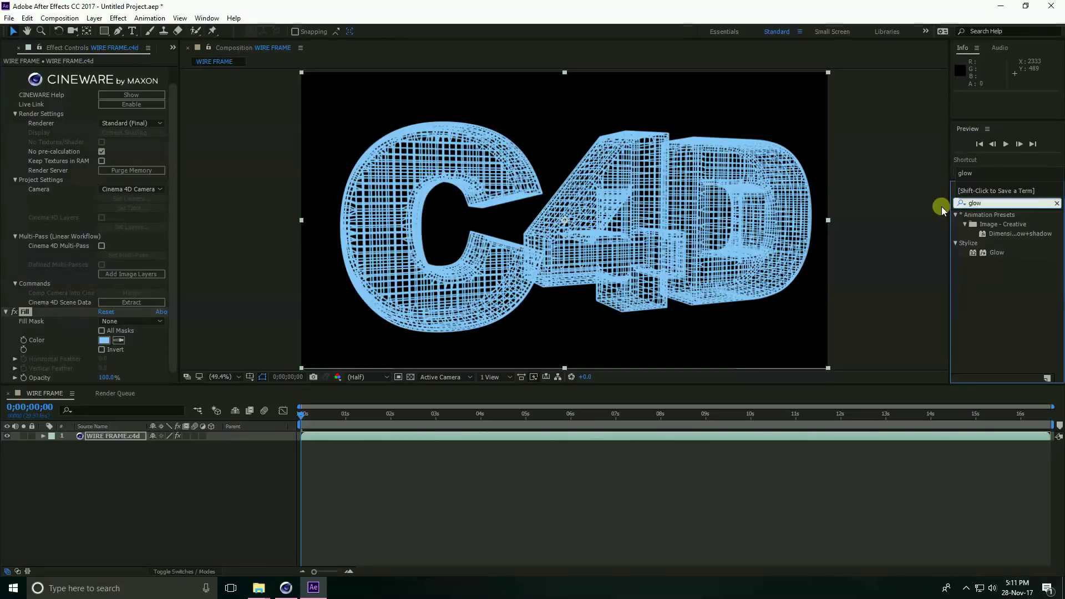
Step: Apply the Glow effect to the WIRE FRAME.c4d layer
{"action": "left_click", "coordinate": [999, 253]}
{"action": "left_click_drag", "start_coordinate": [999, 252], "coordinate": [105, 439]}
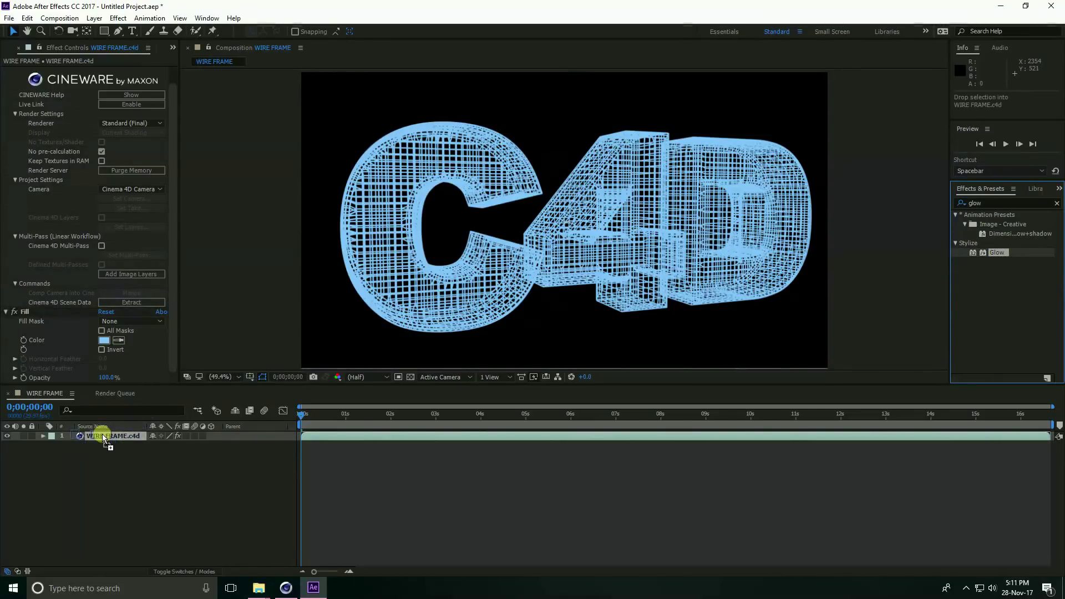
{"action": "left_click_drag", "start_coordinate": [102, 438], "coordinate": [105, 439]}
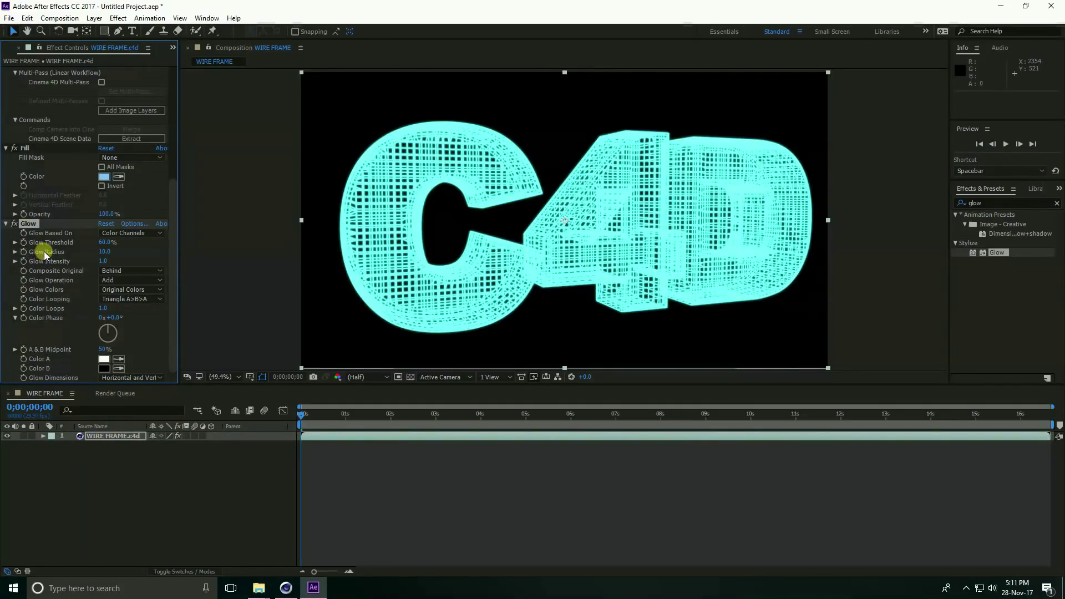
Step: Set Glow Radius to 5 and raise Glow Threshold to 70%
{"action": "left_click", "coordinate": [103, 252]}
{"action": "type", "text": "5"}
{"action": "key", "text": "Return"}
{"action": "left_click", "coordinate": [104, 242]}
{"action": "type", "text": "30"}
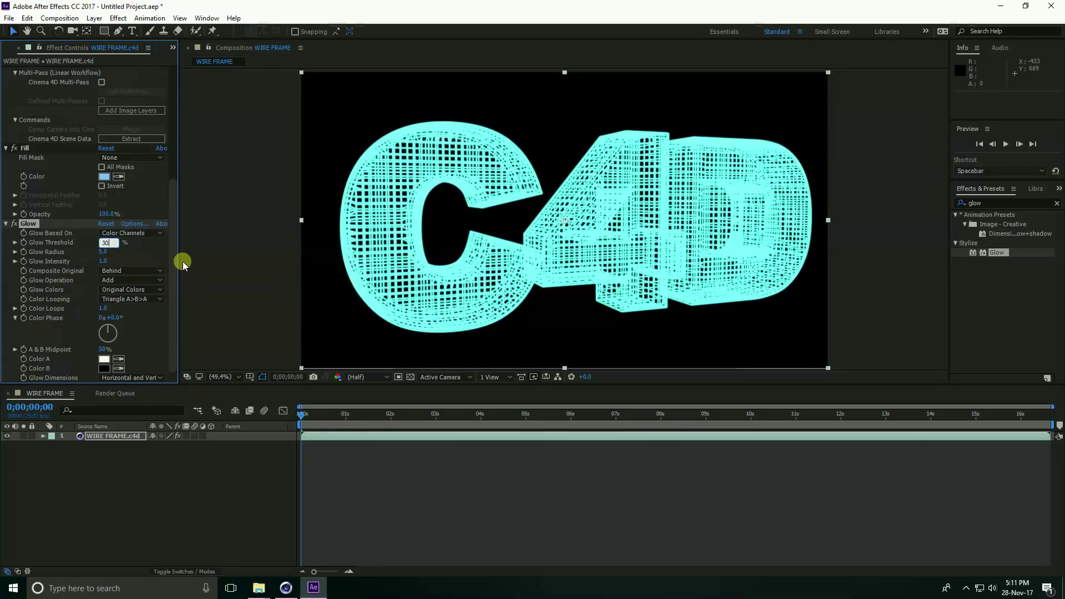
{"action": "key", "text": "Return"}
{"action": "mouse_move", "coordinate": [104, 242]}
{"action": "left_mouse_down"}
{"action": "mouse_move", "coordinate": [123, 241]}
{"action": "mouse_move", "coordinate": [105, 244]}
{"action": "left_mouse_up"}
Step: Create Dark Gray Solid 1 via Layer > New > Solid and place it beneath WIRE FRAME.c4d
{"action": "left_click", "coordinate": [110, 481]}
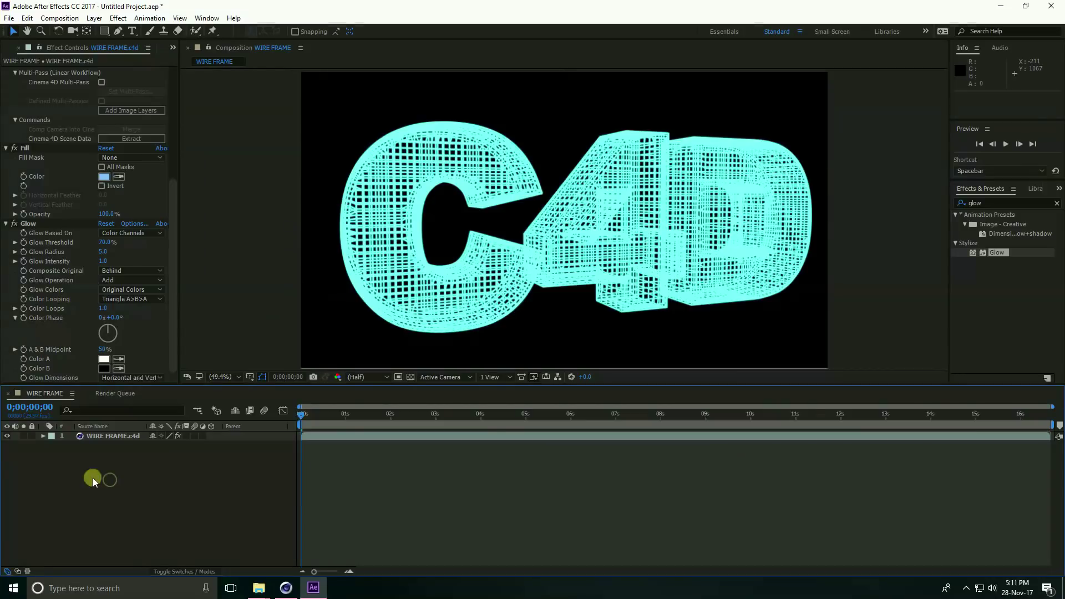
{"action": "right_click", "coordinate": [83, 484]}
{"action": "mouse_move", "coordinate": [105, 377]}
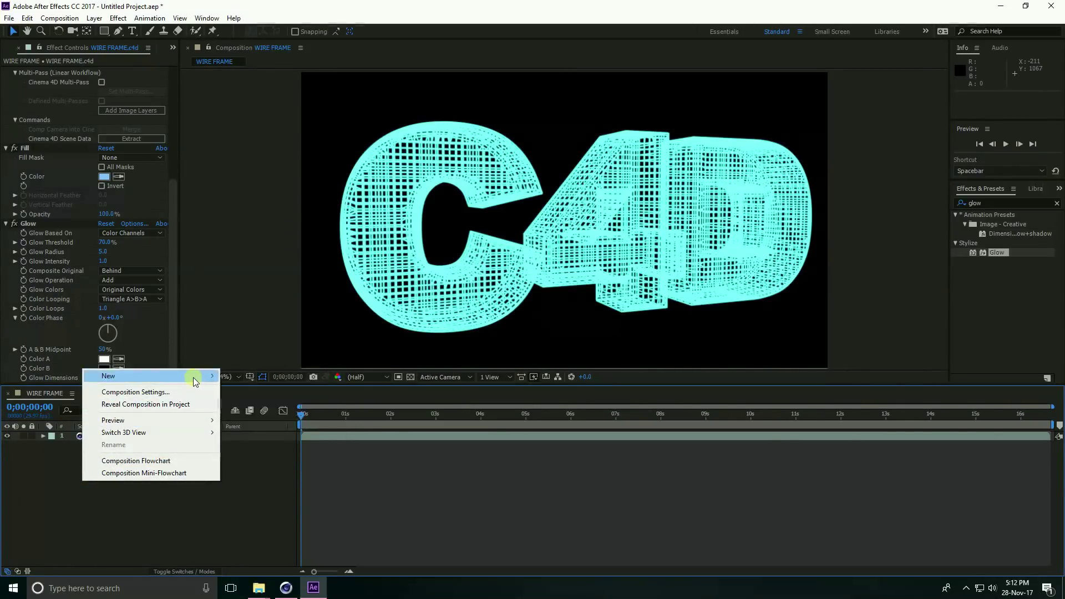
{"action": "mouse_move", "coordinate": [209, 376]}
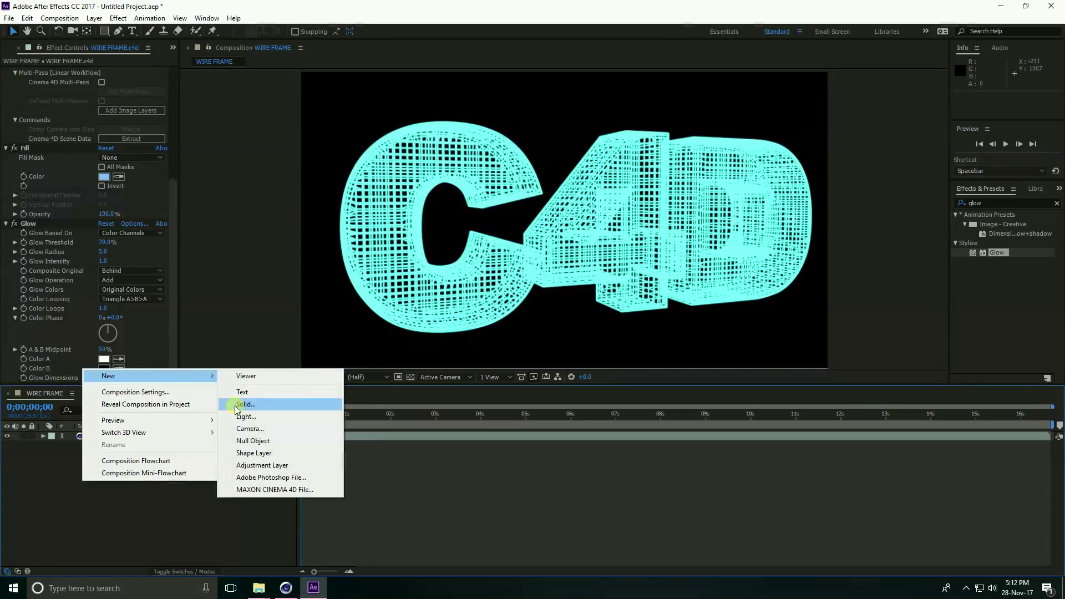
{"action": "key", "text": "Escape"}
{"action": "key", "text": "Escape"}
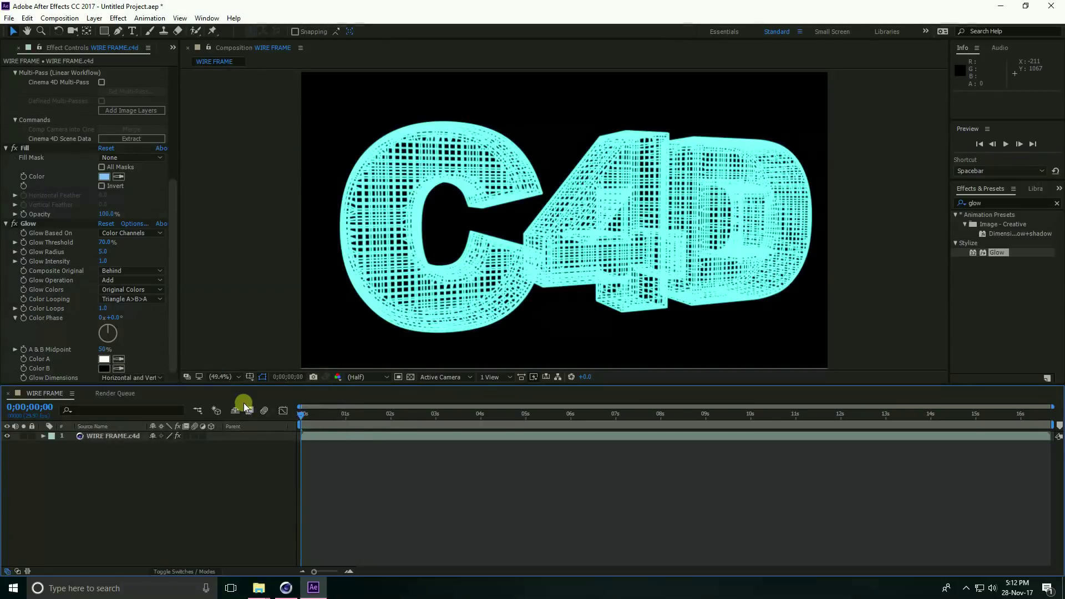
{"action": "left_click", "coordinate": [94, 18]}
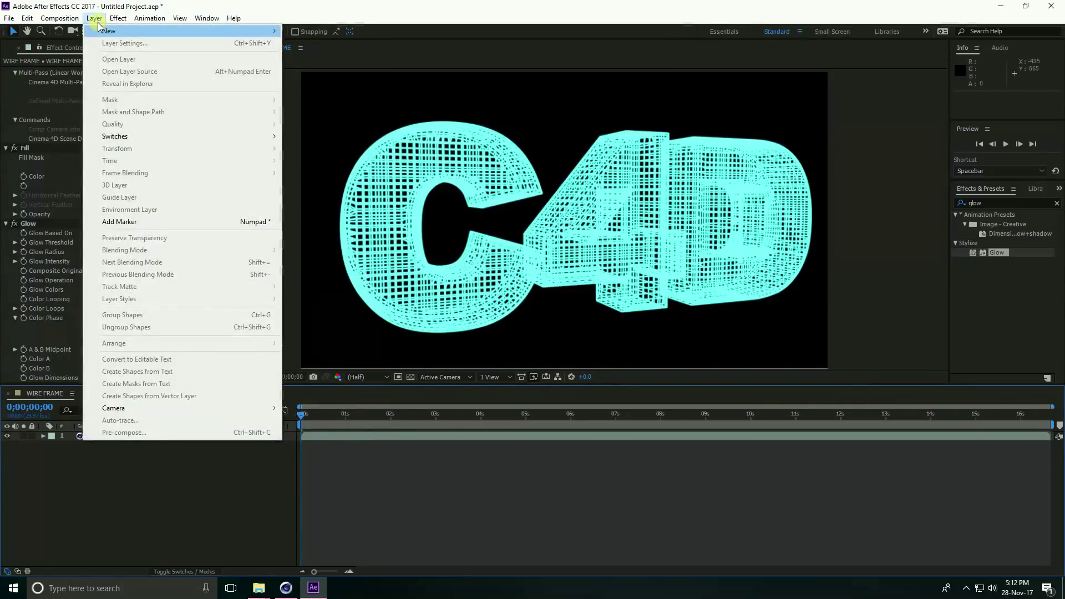
{"action": "mouse_move", "coordinate": [230, 23]}
{"action": "mouse_move", "coordinate": [94, 17]}
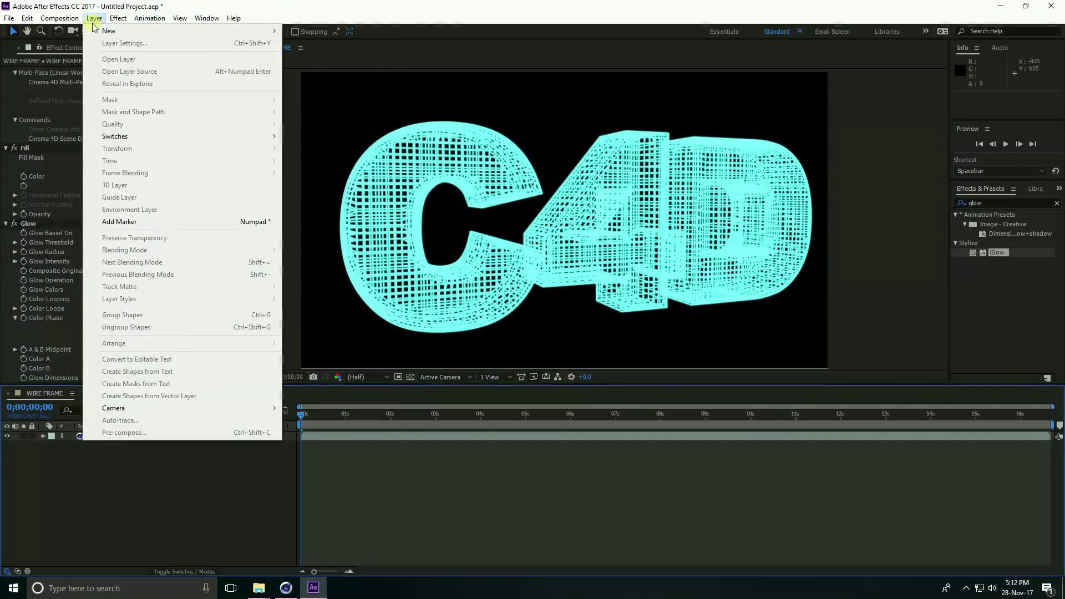
{"action": "mouse_move", "coordinate": [147, 31]}
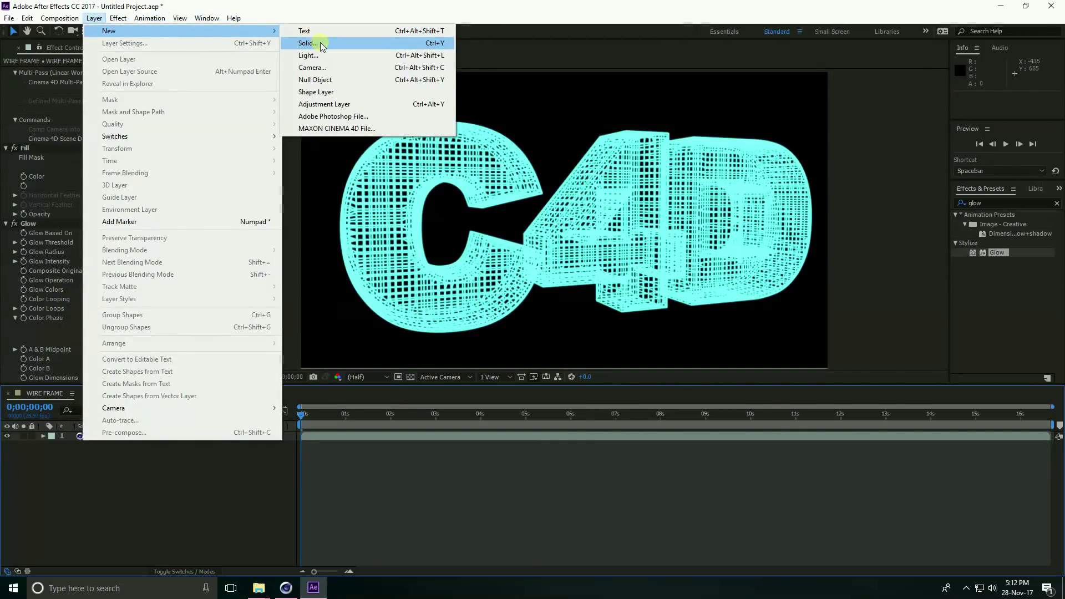
{"action": "left_click", "coordinate": [322, 44]}
{"action": "left_click", "coordinate": [568, 392]}
{"action": "left_click_drag", "start_coordinate": [102, 444], "coordinate": [115, 464]}
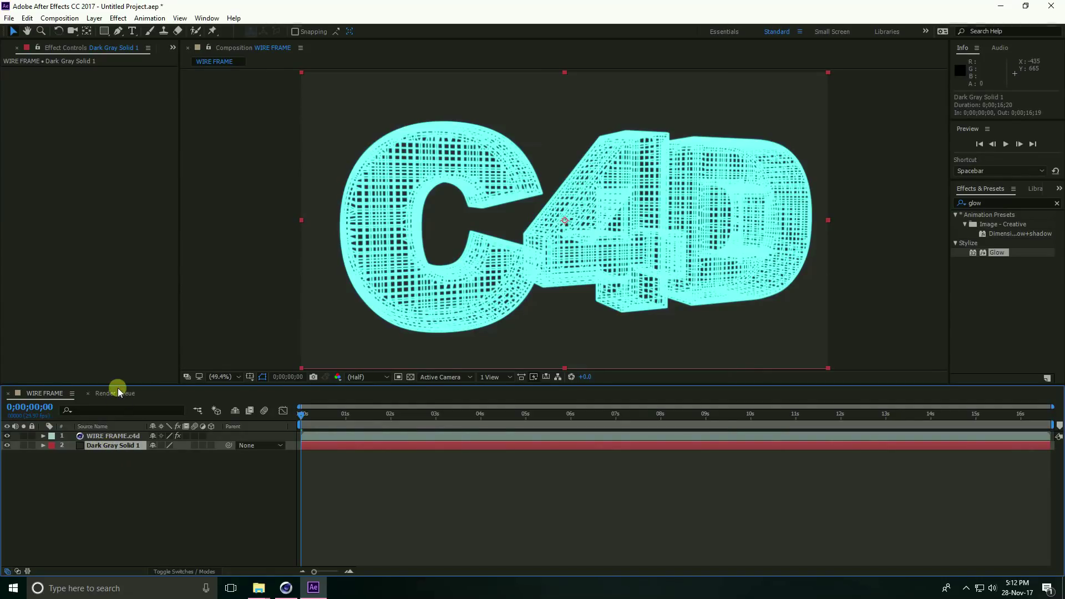
Step: Apply Gradient Ramp to Dark Gray Solid 1, centre its start point, and set Radial Ramp shape
{"action": "left_click", "coordinate": [115, 21]}
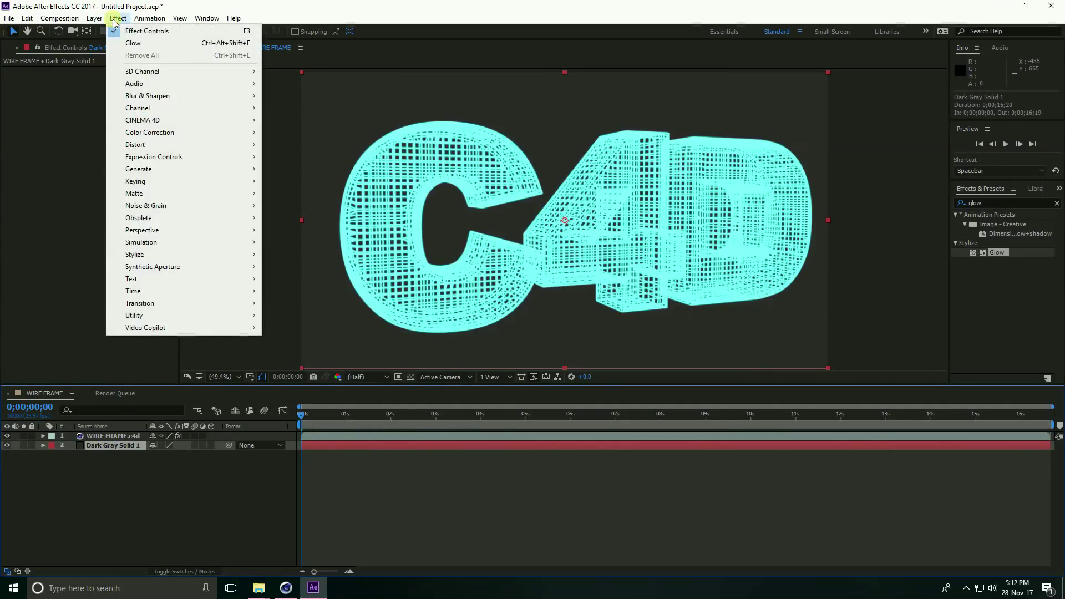
{"action": "mouse_move", "coordinate": [135, 173]}
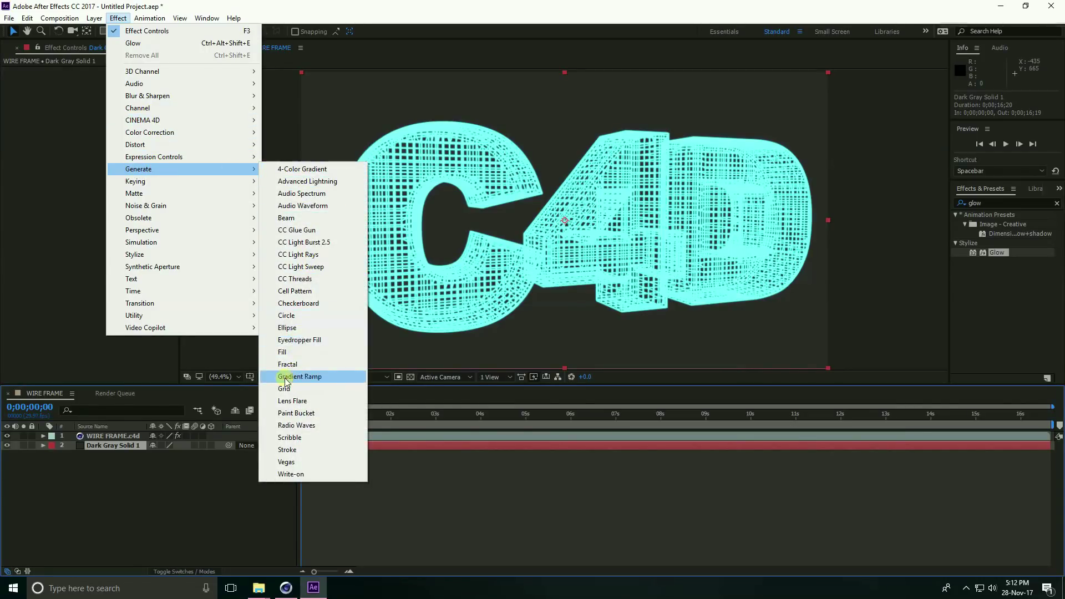
{"action": "left_click", "coordinate": [325, 382]}
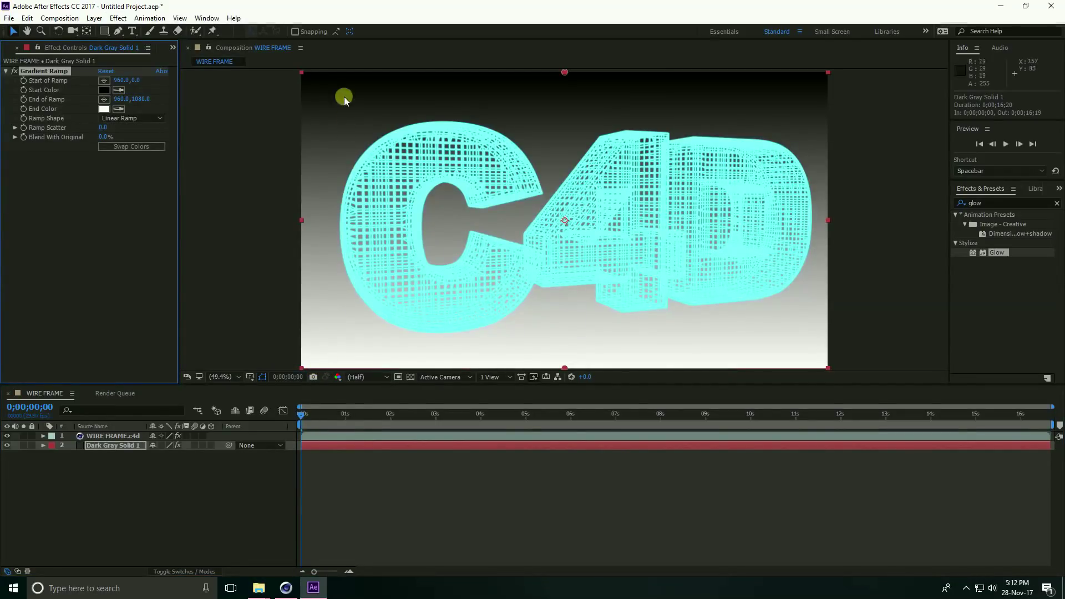
{"action": "left_click_drag", "start_coordinate": [566, 73], "coordinate": [567, 224]}
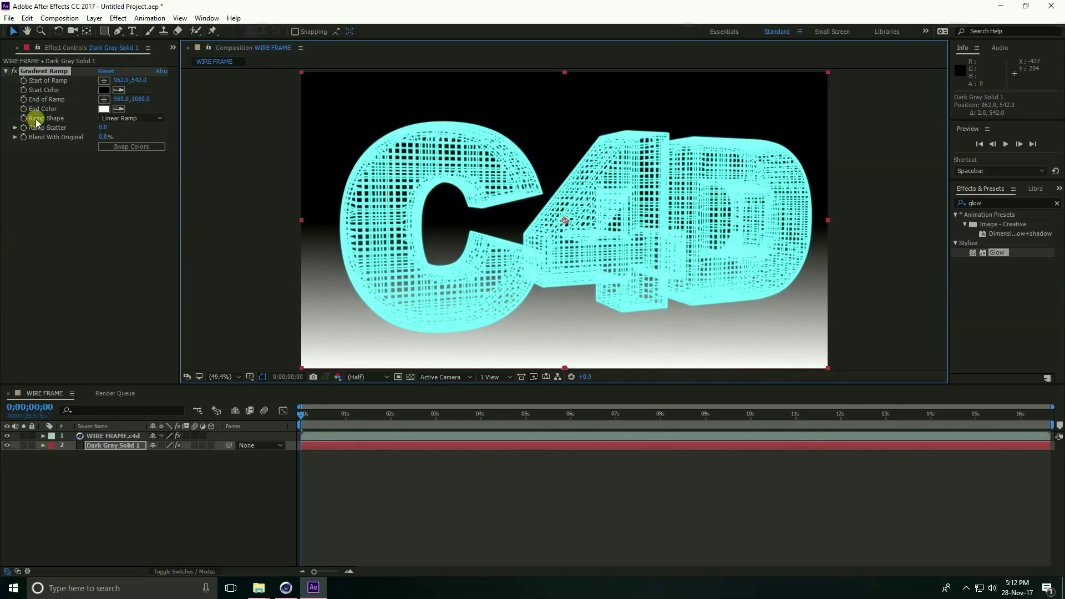
{"action": "left_click", "coordinate": [159, 118]}
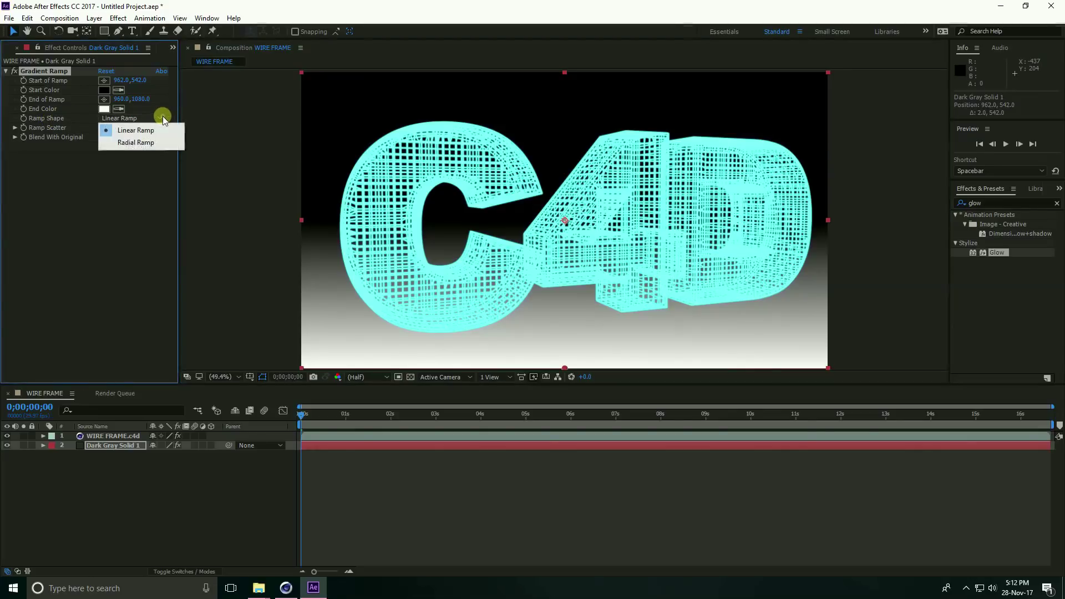
{"action": "left_click", "coordinate": [149, 143]}
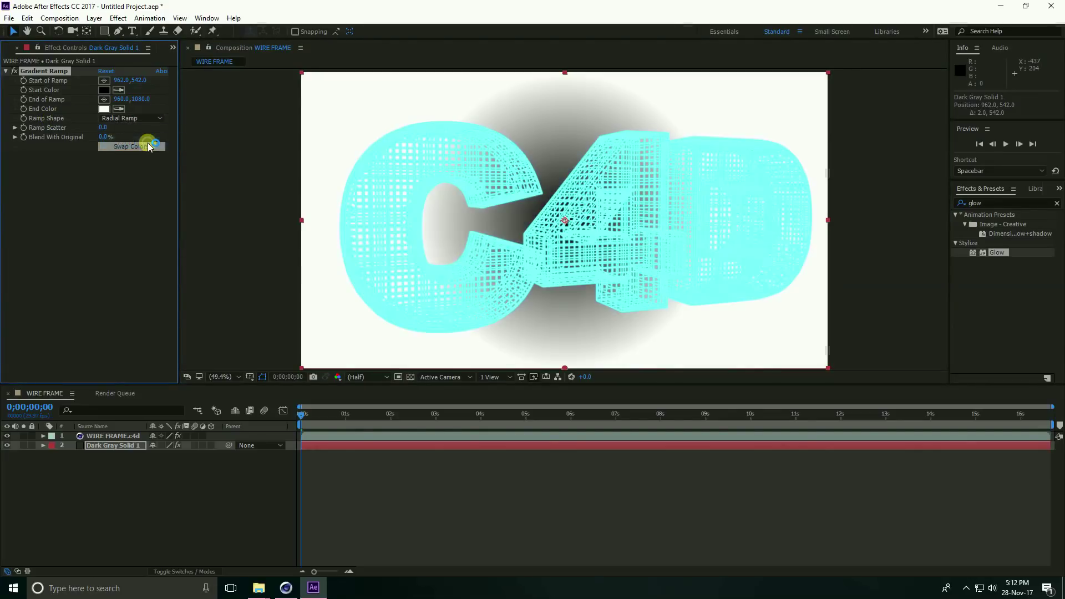
Step: Set the Gradient Ramp start colour to dark blue
{"action": "left_click", "coordinate": [104, 90]}
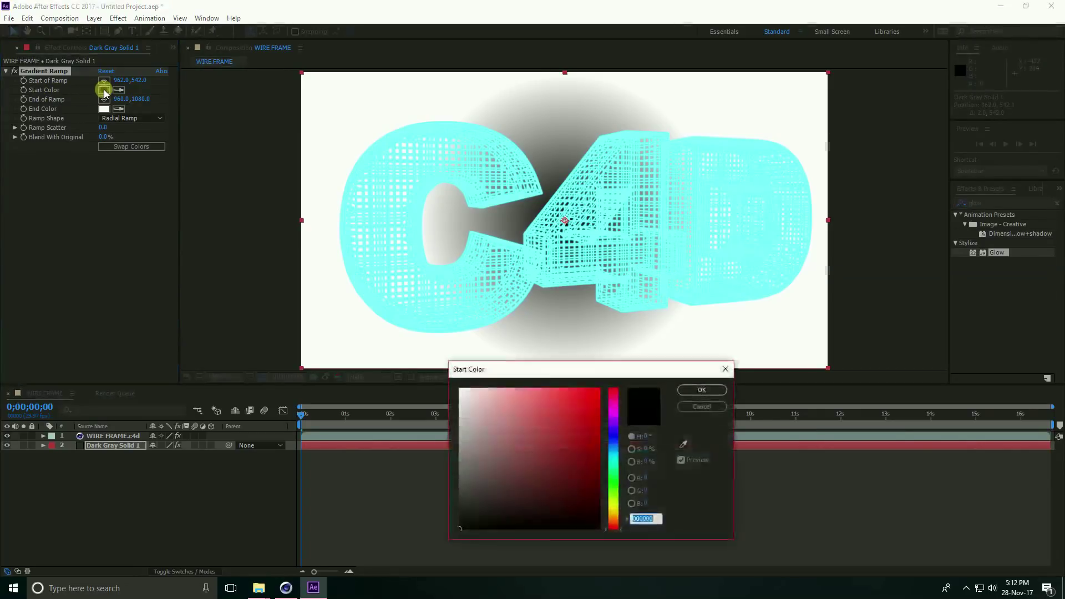
{"action": "left_click_drag", "start_coordinate": [597, 463], "coordinate": [599, 503]}
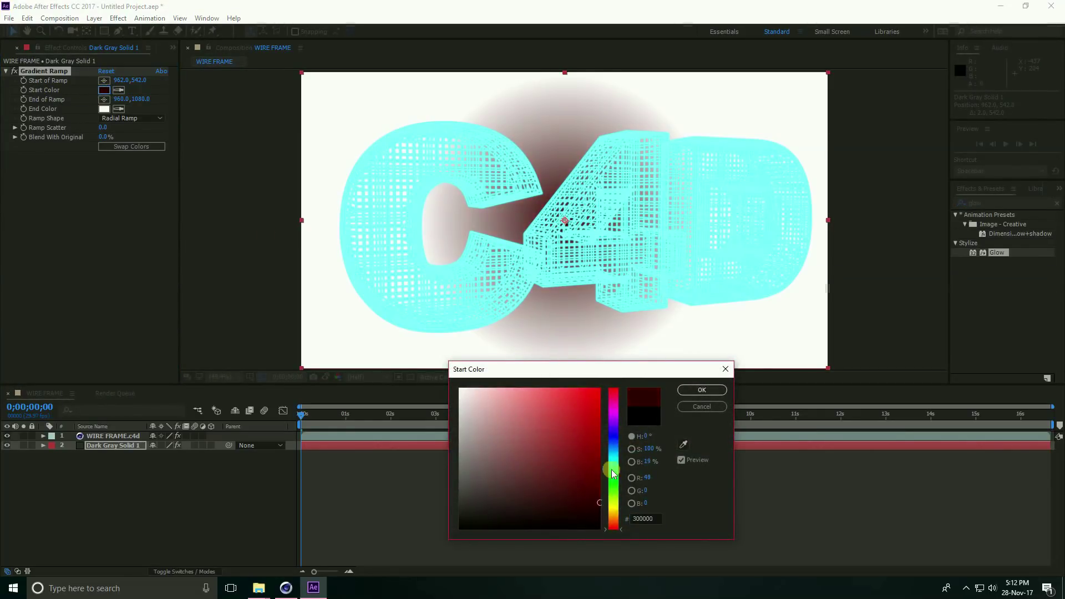
{"action": "left_click_drag", "start_coordinate": [617, 436], "coordinate": [617, 443]}
{"action": "left_click", "coordinate": [697, 391]}
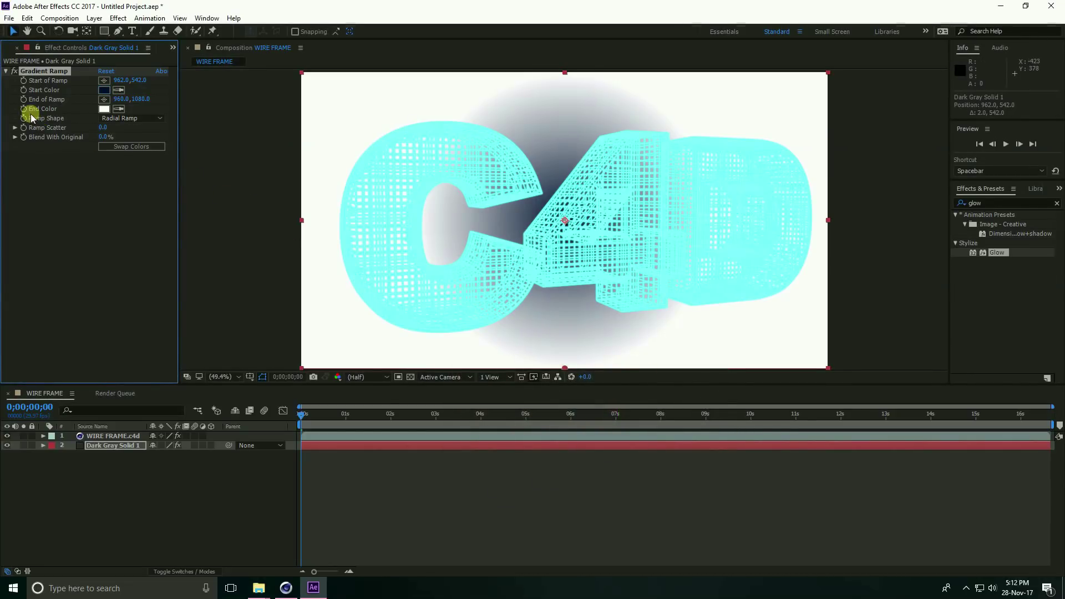
Step: Set the Gradient Ramp end colour to a near-black navy
{"action": "left_click", "coordinate": [104, 109]}
{"action": "left_click", "coordinate": [595, 498]}
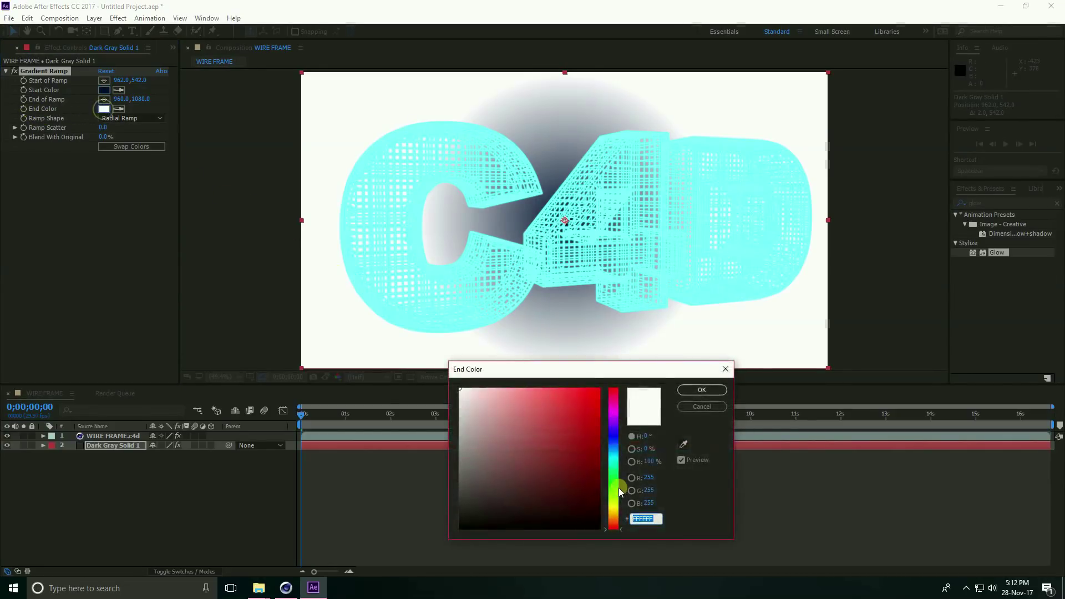
{"action": "left_click_drag", "start_coordinate": [595, 498], "coordinate": [602, 503]}
{"action": "left_click_drag", "start_coordinate": [616, 454], "coordinate": [621, 446]}
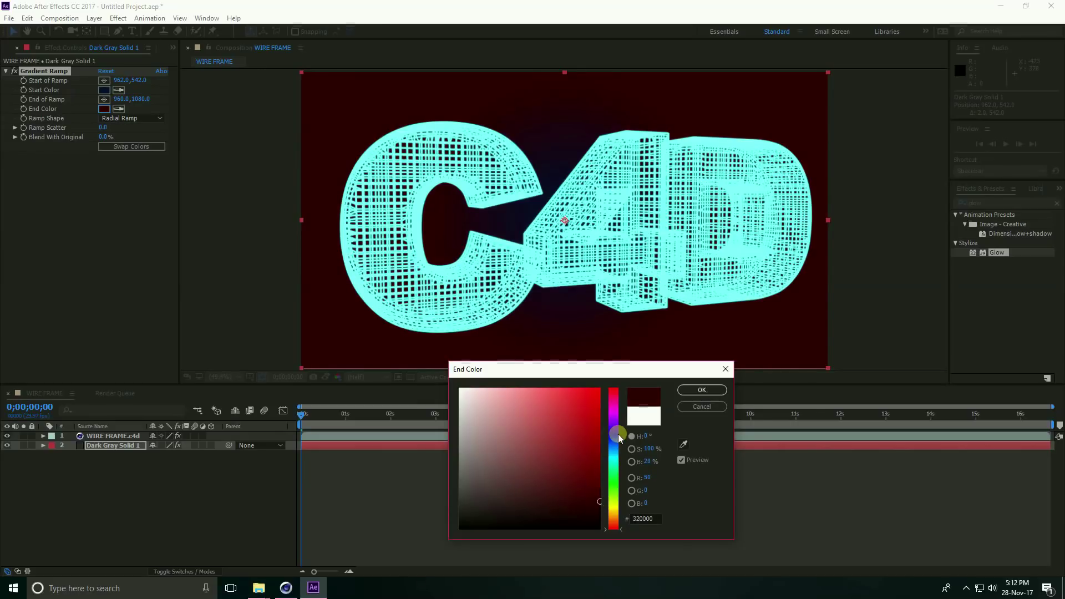
{"action": "left_click", "coordinate": [596, 503]}
{"action": "left_click_drag", "start_coordinate": [600, 514], "coordinate": [602, 517]}
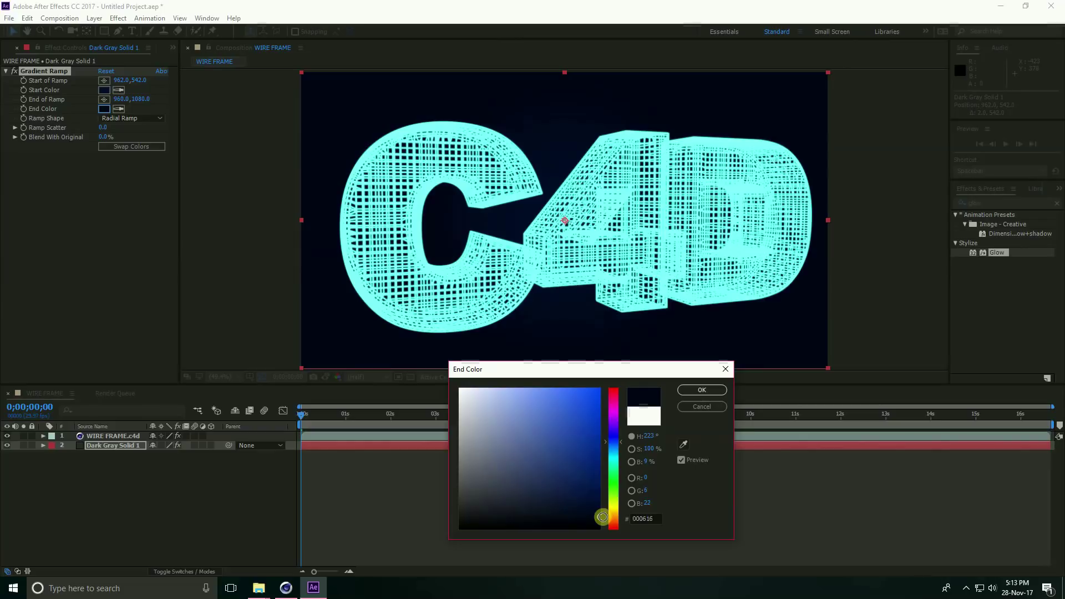
{"action": "left_click_drag", "start_coordinate": [622, 443], "coordinate": [626, 447]}
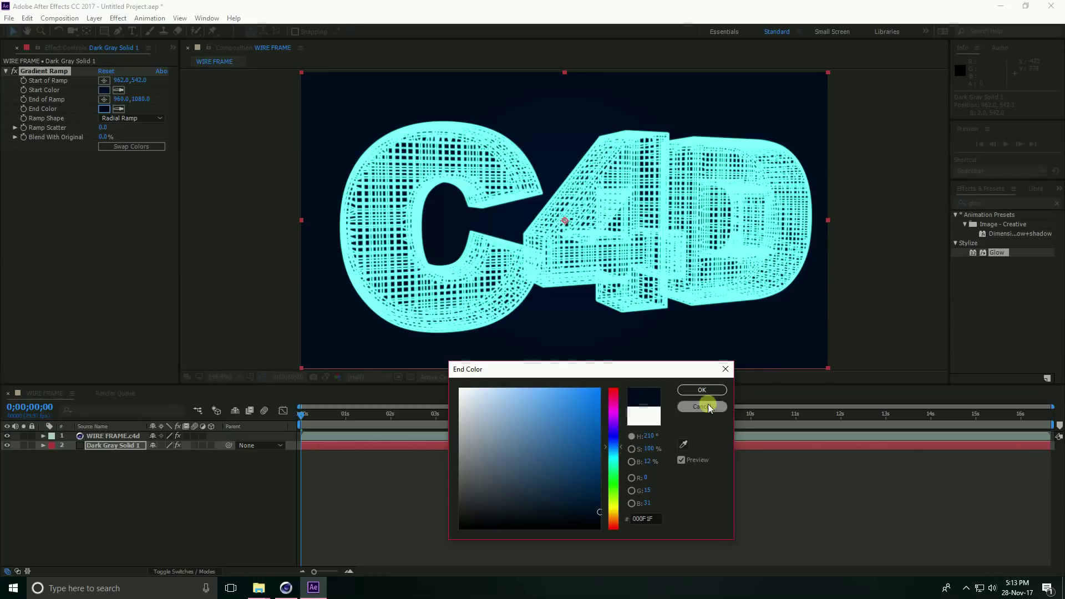
{"action": "left_click", "coordinate": [701, 390]}
Step: Brighten the start colour to medium blue and move the gradient centre higher
{"action": "left_click", "coordinate": [104, 89]}
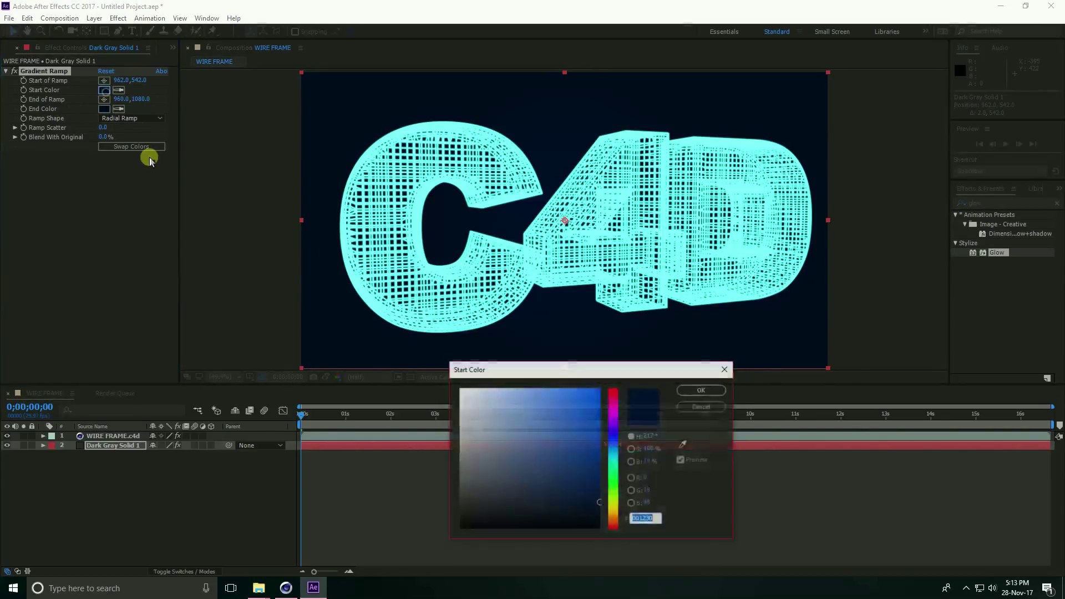
{"action": "left_click_drag", "start_coordinate": [592, 522], "coordinate": [624, 437]}
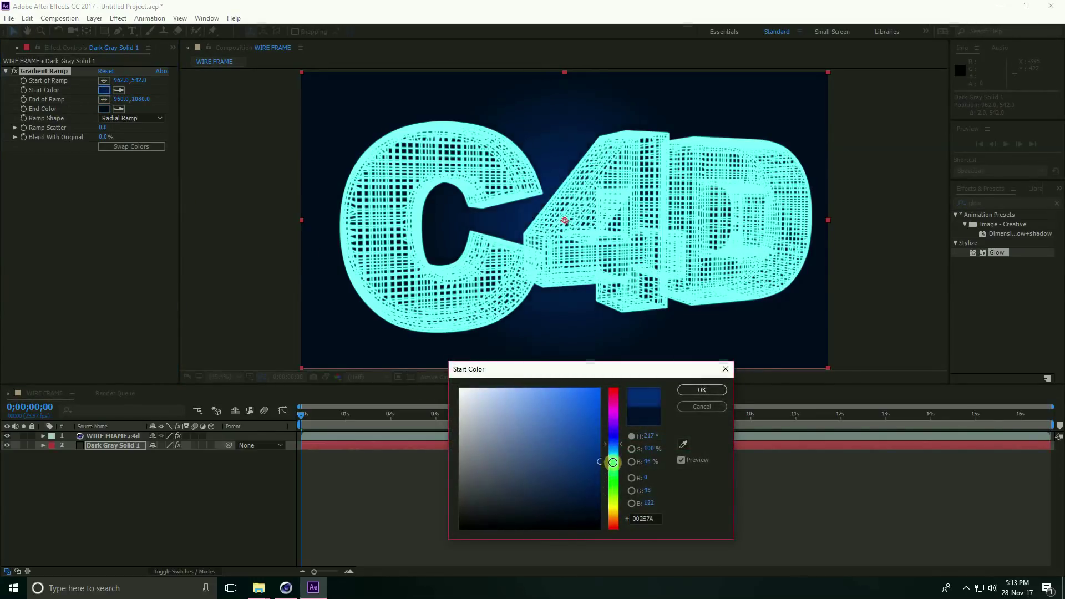
{"action": "left_click", "coordinate": [702, 390]}
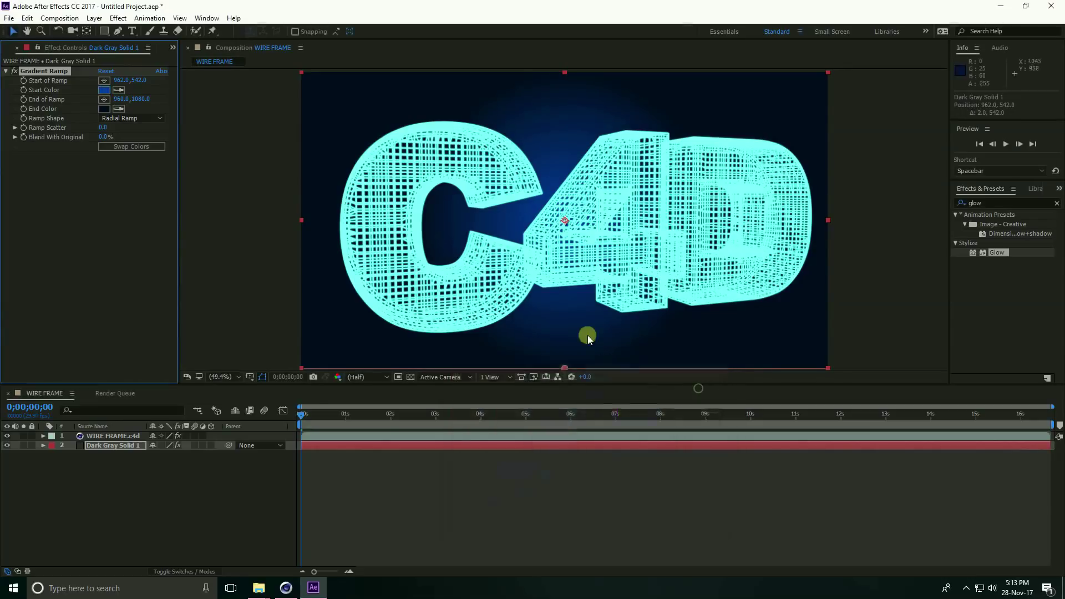
{"action": "left_click_drag", "start_coordinate": [565, 221], "coordinate": [565, 216]}
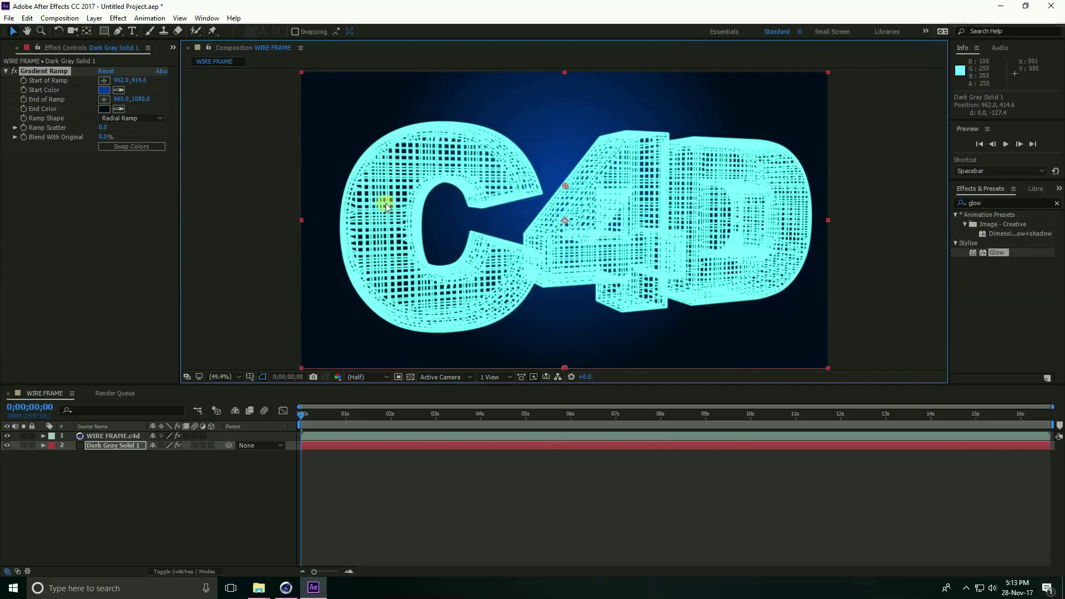
{"action": "left_click", "coordinate": [110, 436]}
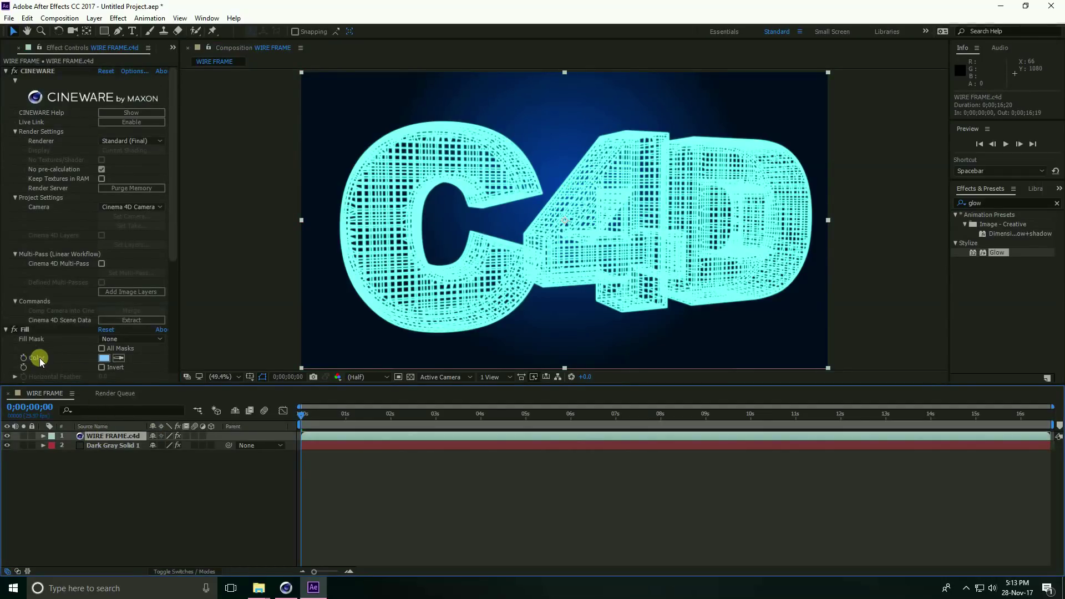
Step: Change the wireframe's Fill colour to bright blue 38A4FF
{"action": "left_click", "coordinate": [104, 357]}
{"action": "left_click", "coordinate": [548, 403]}
{"action": "left_click", "coordinate": [564, 390]}
{"action": "left_click_drag", "start_coordinate": [564, 390], "coordinate": [569, 386]}
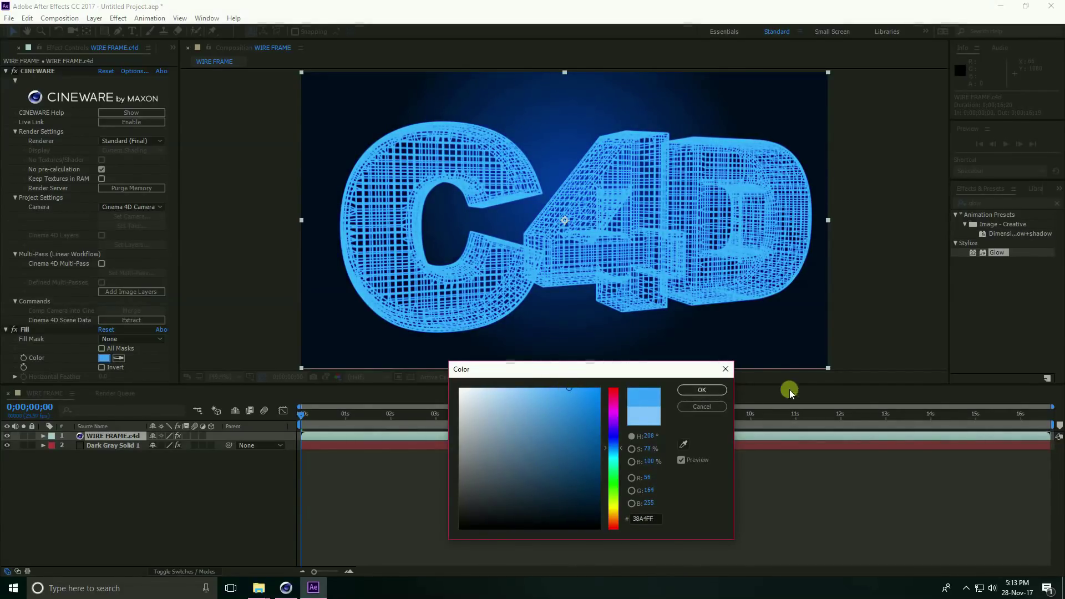
{"action": "left_click", "coordinate": [701, 392]}
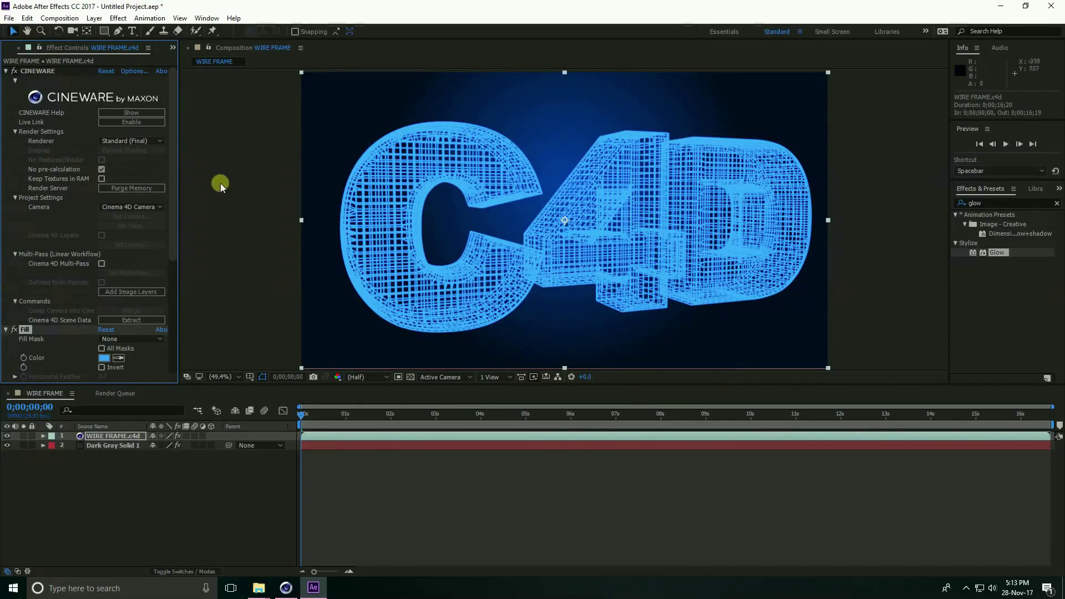
{"action": "left_click", "coordinate": [75, 20]}
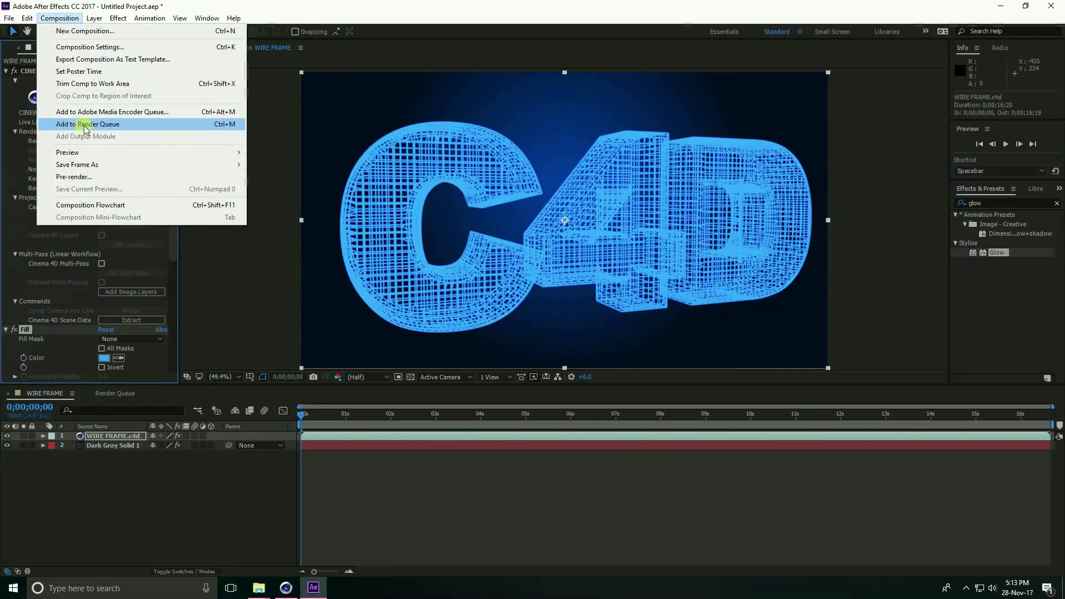
Step: Add WIRE FRAME to the Render Queue with render quality Best
{"action": "left_click", "coordinate": [110, 126]}
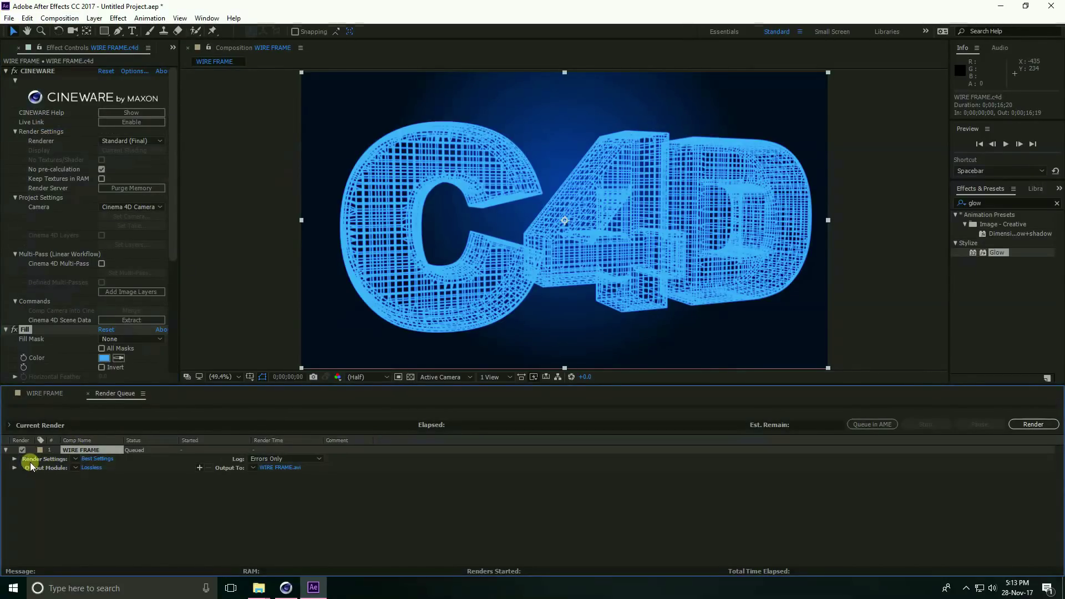
{"action": "left_click", "coordinate": [90, 459]}
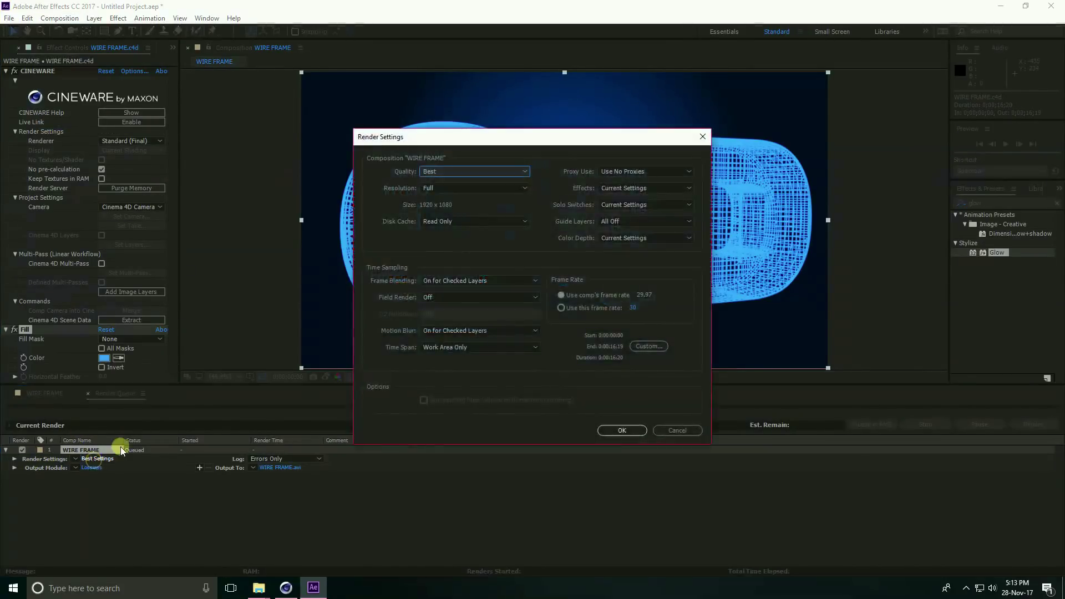
{"action": "left_click", "coordinate": [451, 171]}
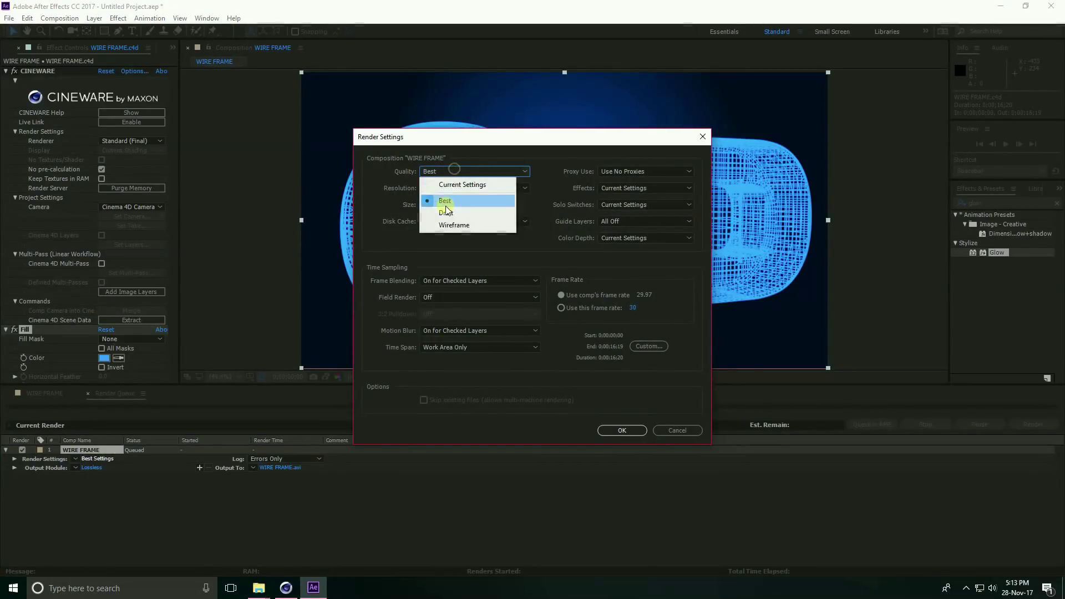
{"action": "left_click", "coordinate": [445, 201]}
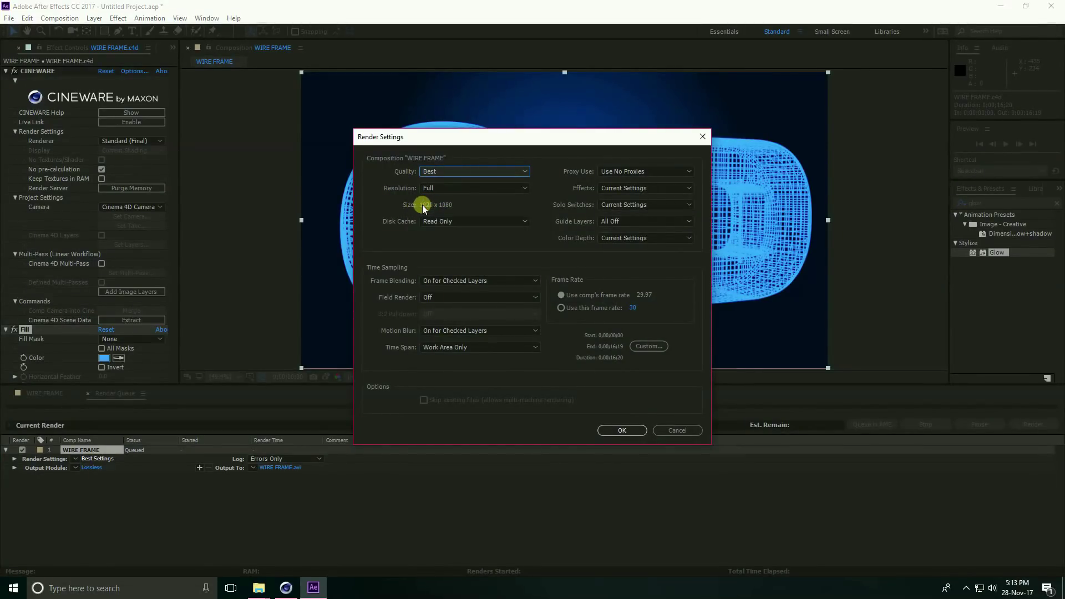
{"action": "left_click", "coordinate": [606, 431]}
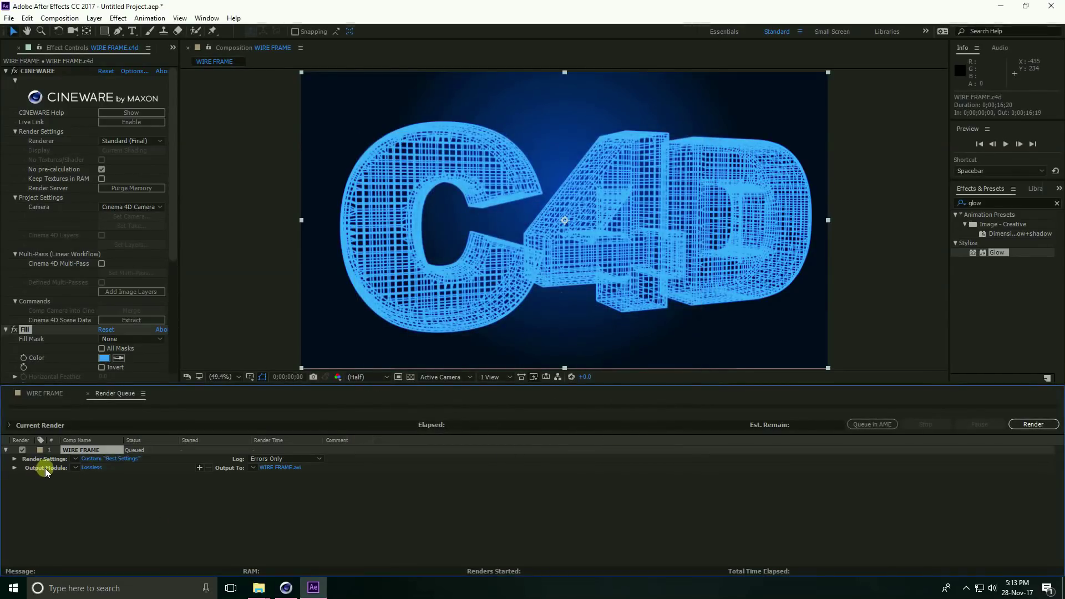
Step: Set the Output Module format to AVI
{"action": "left_click", "coordinate": [88, 467]}
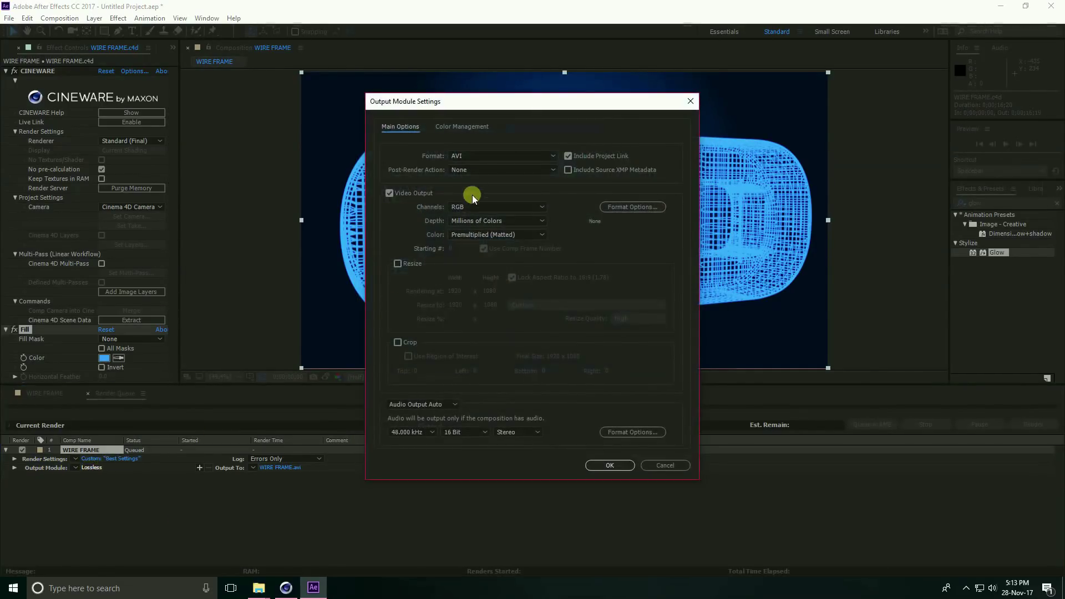
{"action": "left_click", "coordinate": [496, 155]}
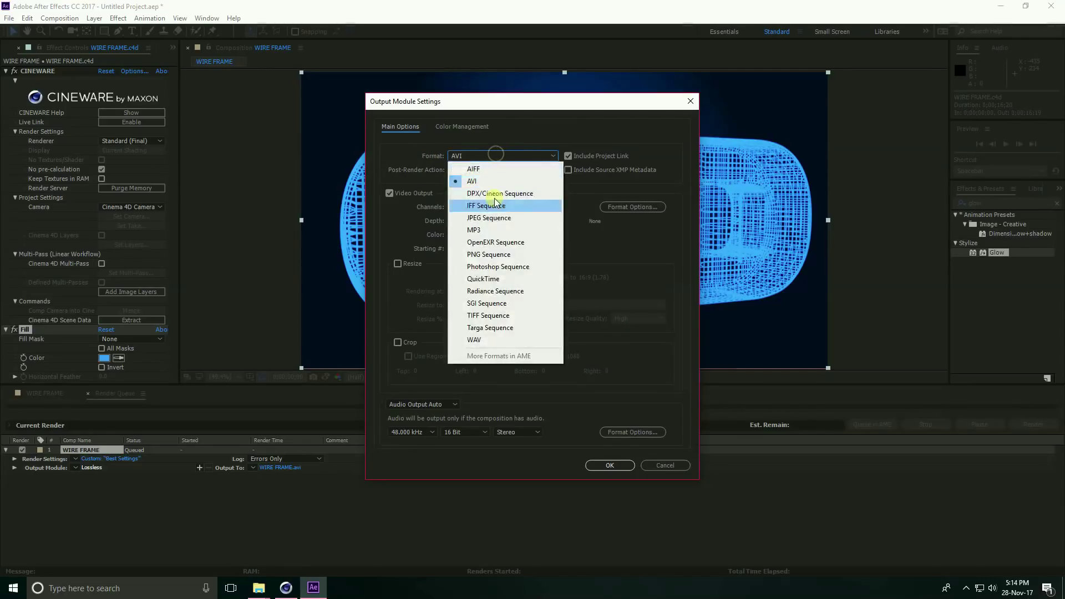
{"action": "left_click", "coordinate": [484, 181]}
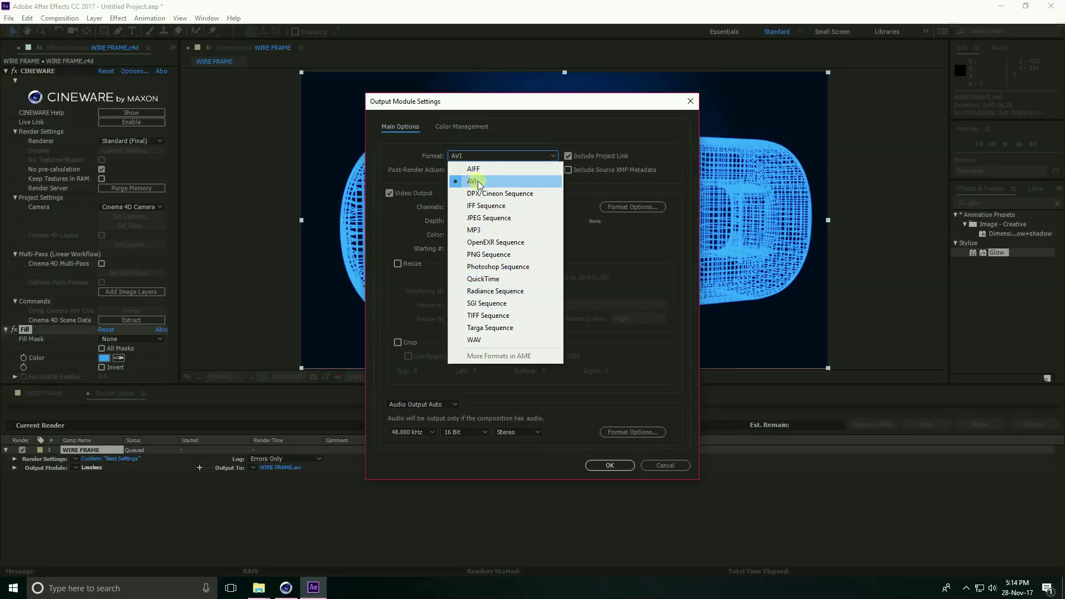
{"action": "left_click", "coordinate": [596, 464]}
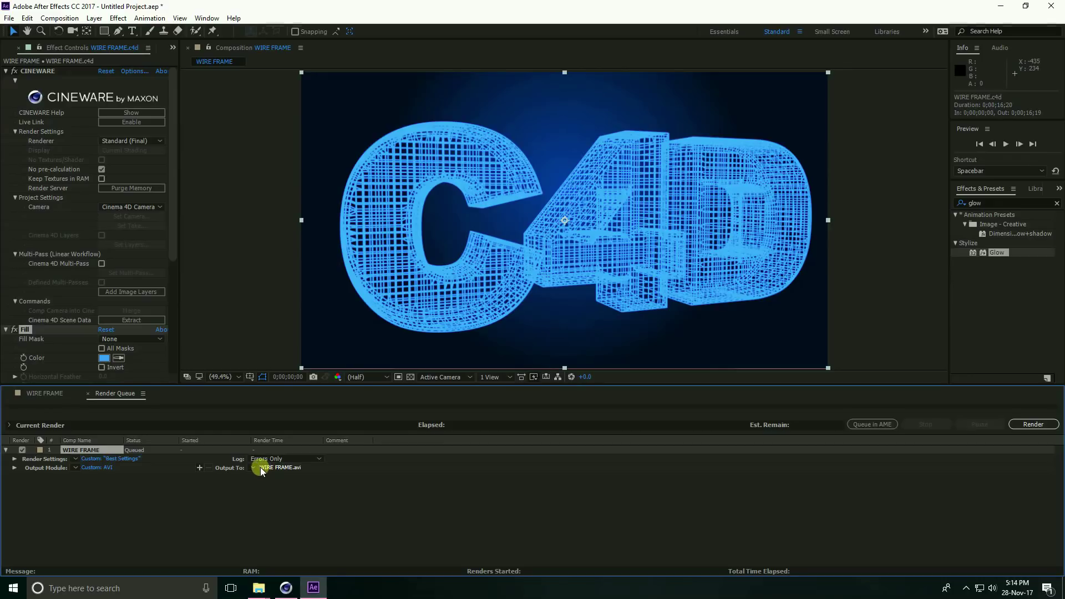
Step: Name the output file wire fre render.avi and start the render
{"action": "left_click", "coordinate": [281, 467]}
{"action": "type", "text": "wire fre render"}
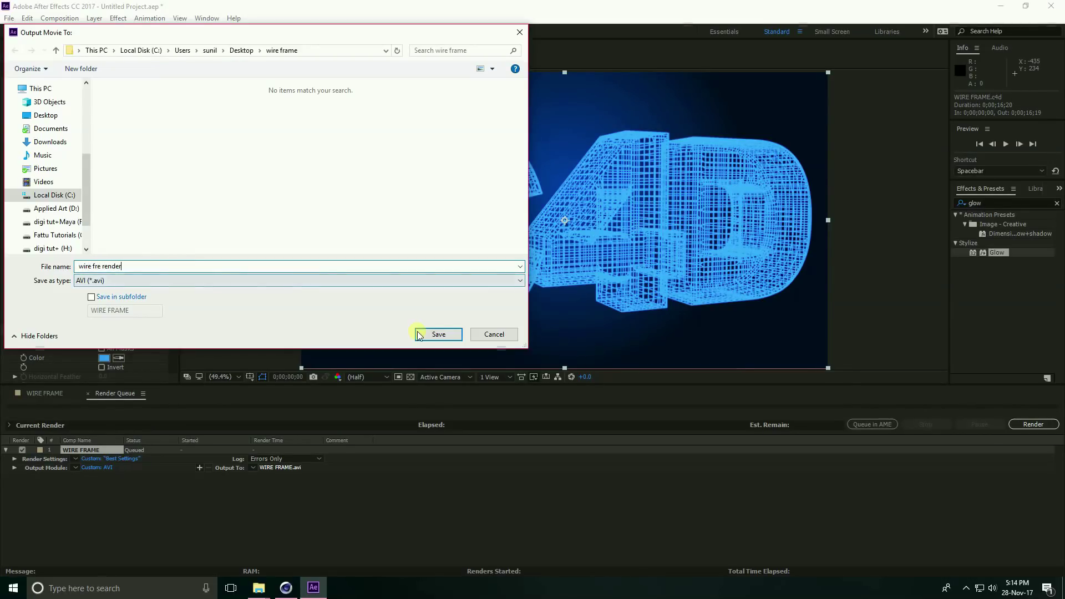
{"action": "left_click", "coordinate": [441, 334]}
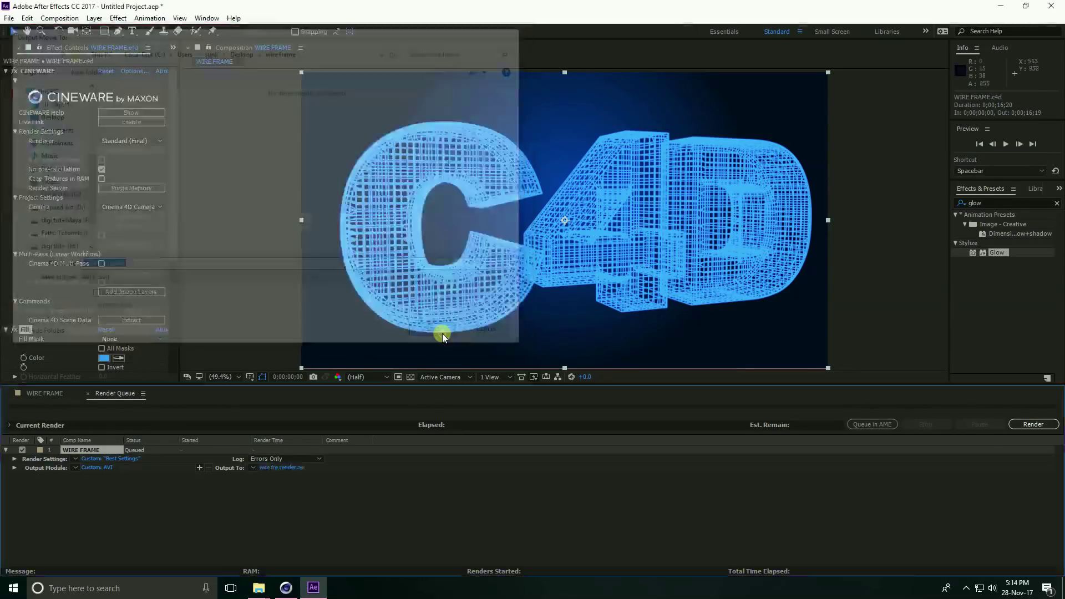
{"action": "left_click", "coordinate": [1033, 424]}
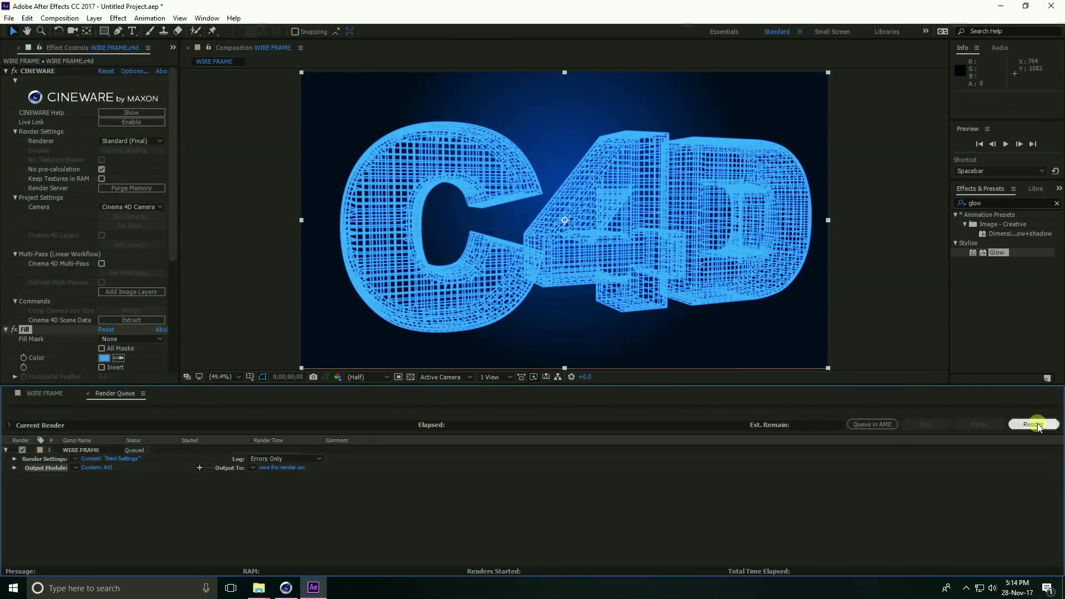